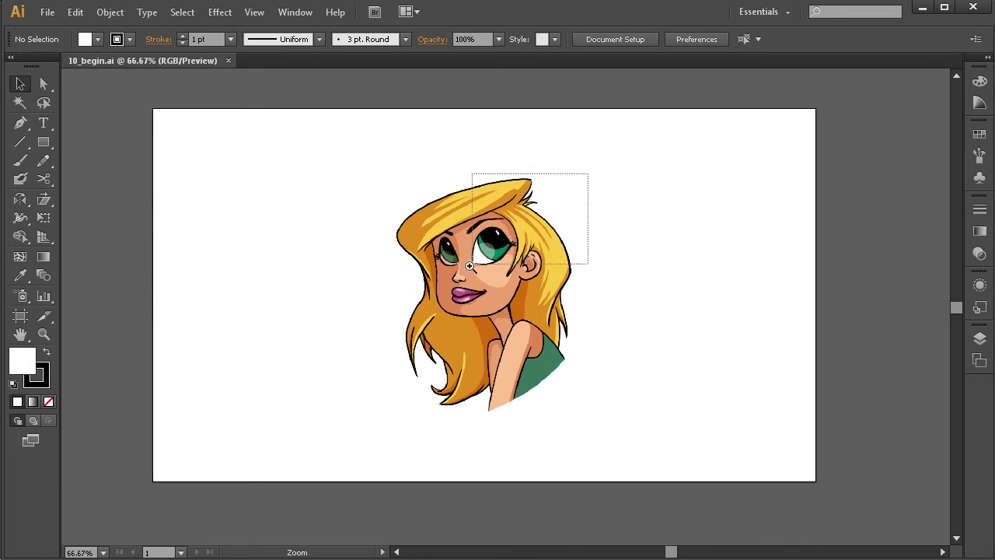
- Examine the pixel edges around the portrait's eyes up close and return to an overall view of the artwork
key("space")
left_click_drag(471, 342, 439, 394)
key("ctrl+space")
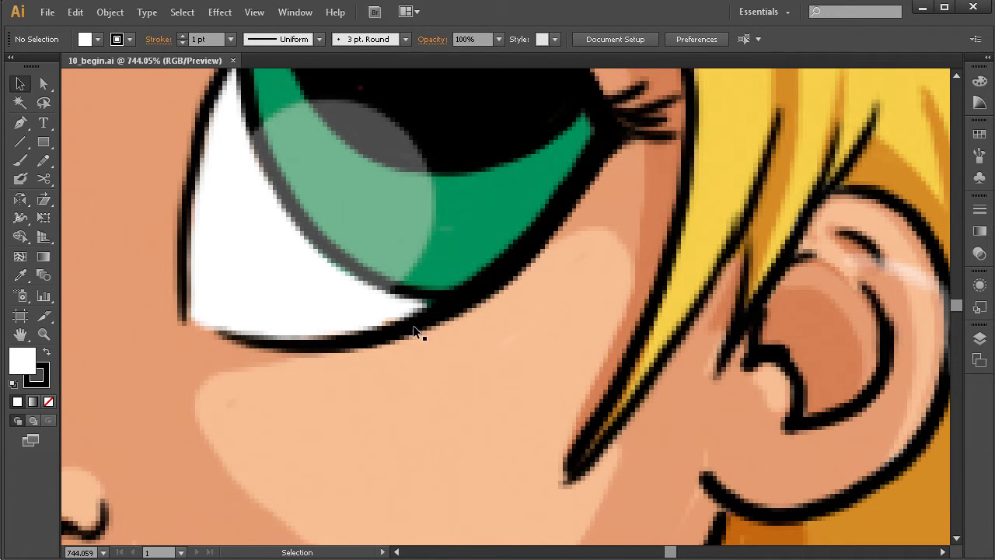
key("space")
left_click_drag(409, 215, 471, 339)
left_click(472, 339, "ctrl+alt")
left_click(472, 337, "ctrl+alt")
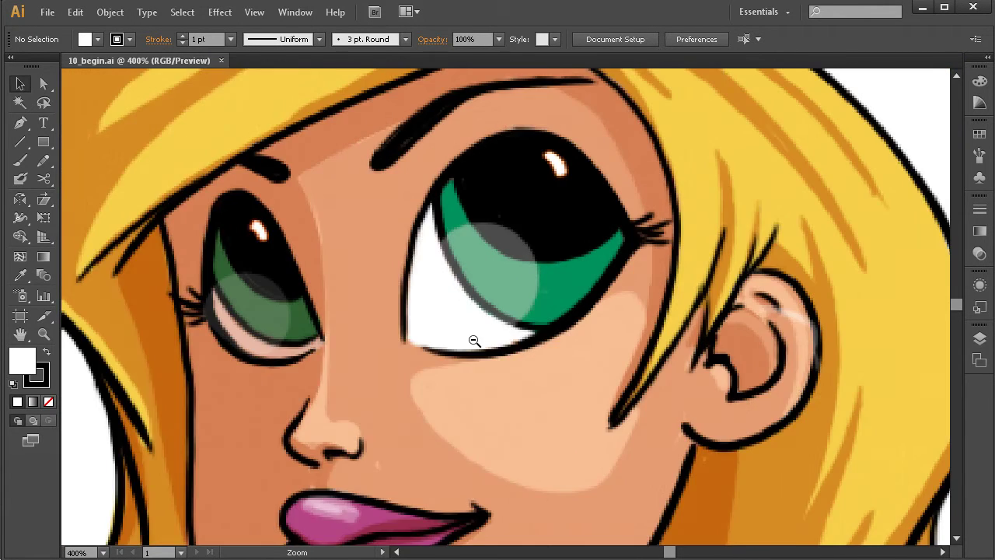
left_click(471, 340, "ctrl+alt")
left_click(473, 342, "ctrl+alt")
left_click(476, 344, "ctrl+alt")
left_click_drag(540, 429, 517, 366)
left_click(484, 351, "ctrl+alt")
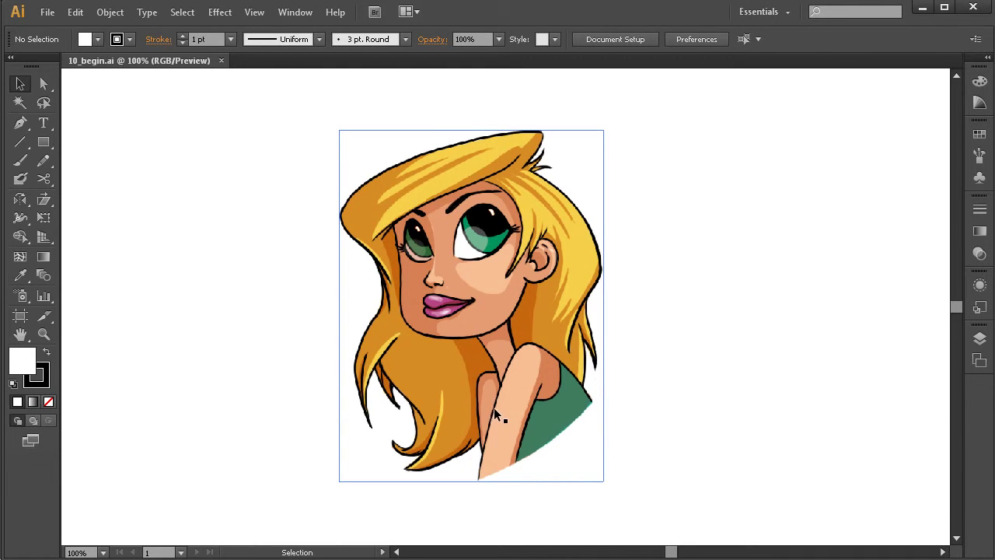
- Show the Image Trace settings beside the artwork and select the embedded portrait image
left_click(294, 13)
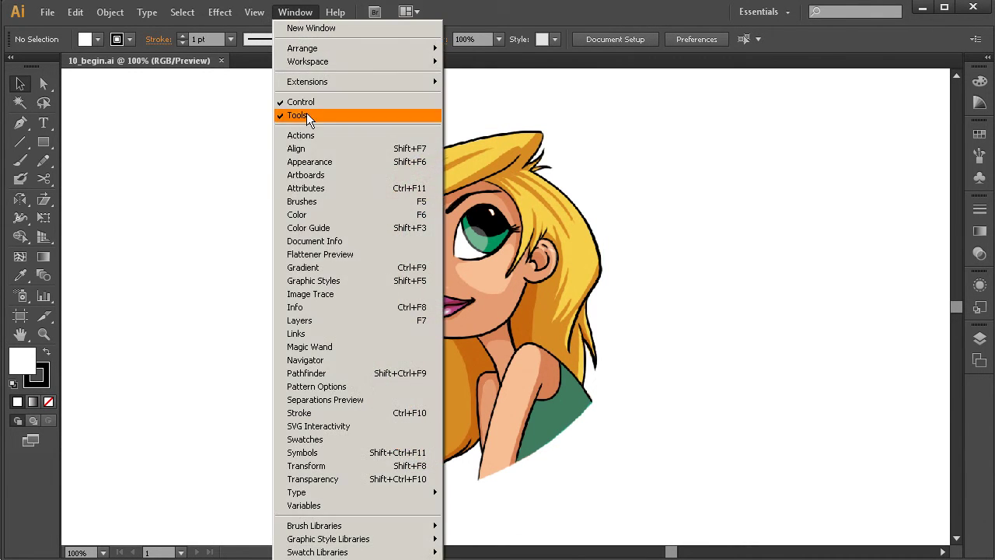
left_click(322, 294)
mouse_move(828, 91)
left_mouse_down()
mouse_move(793, 98)
mouse_move(800, 106)
left_mouse_up()
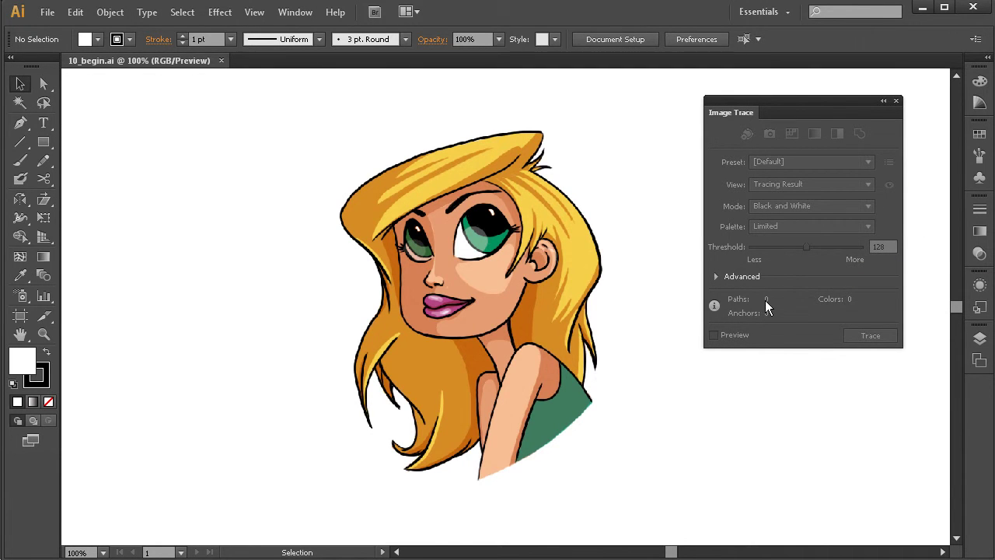
left_click_drag(595, 372, 553, 376)
left_click_drag(588, 115, 278, 522)
left_click_drag(548, 395, 462, 394)
left_click(462, 394)
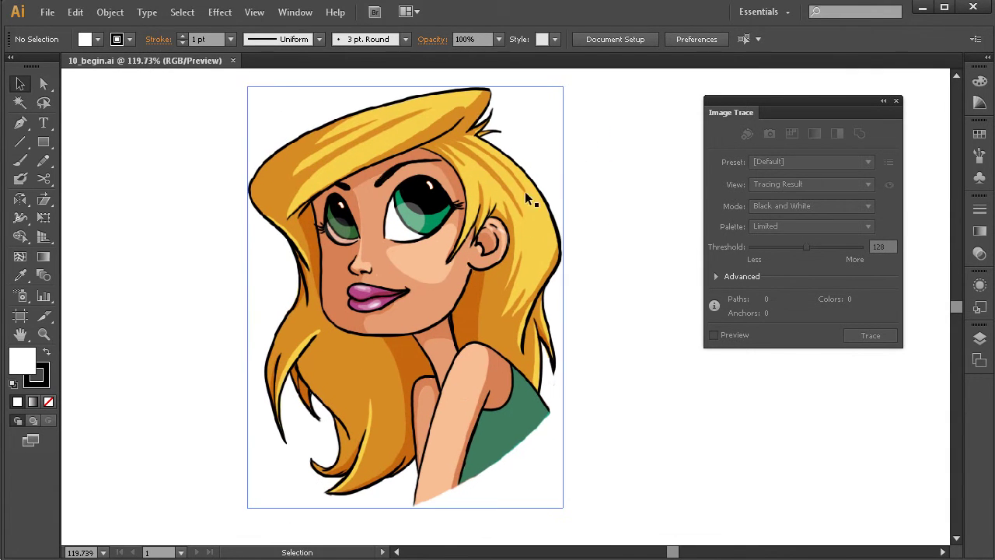
left_click(455, 258)
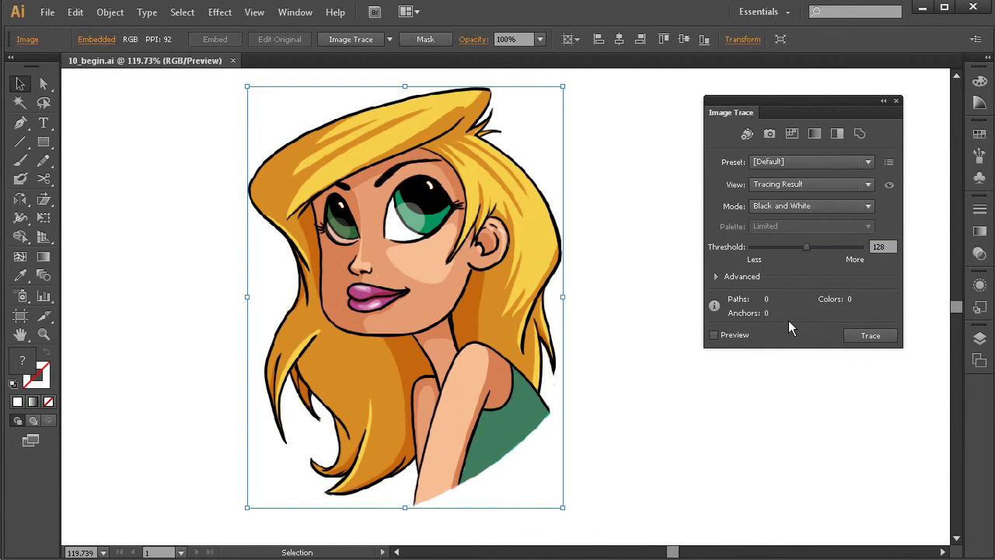
- Trace the selected portrait with the Auto-Color preset
key("alt")
left_click(745, 133)
left_click(746, 134)
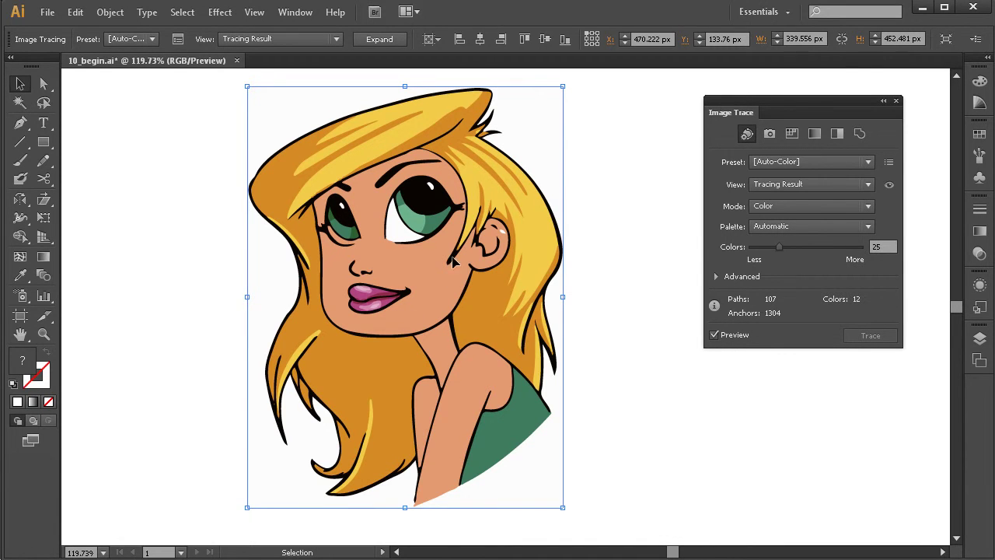
- Compare the Auto-Color tracing of the face with the source image
left_click_drag(583, 107, 333, 349)
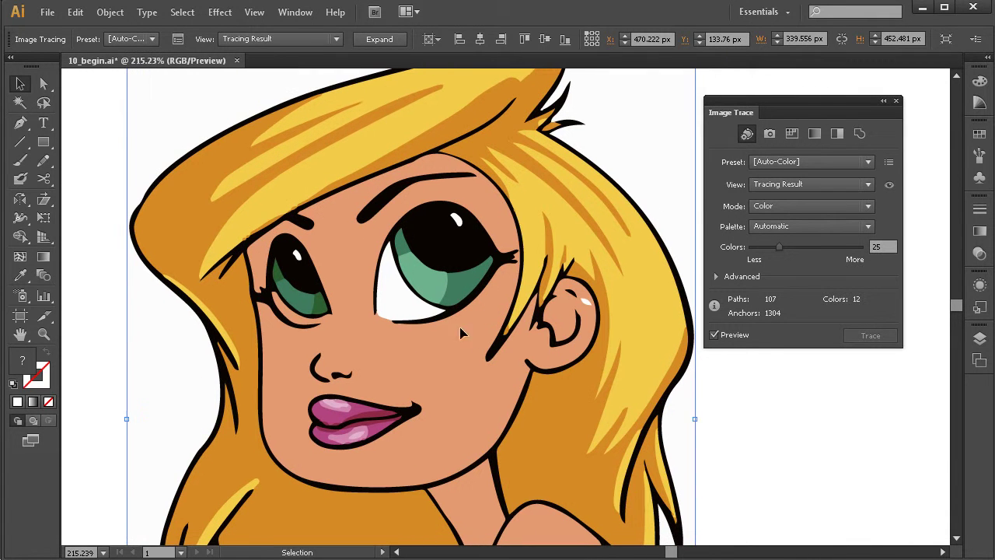
left_click_drag(572, 407, 573, 401)
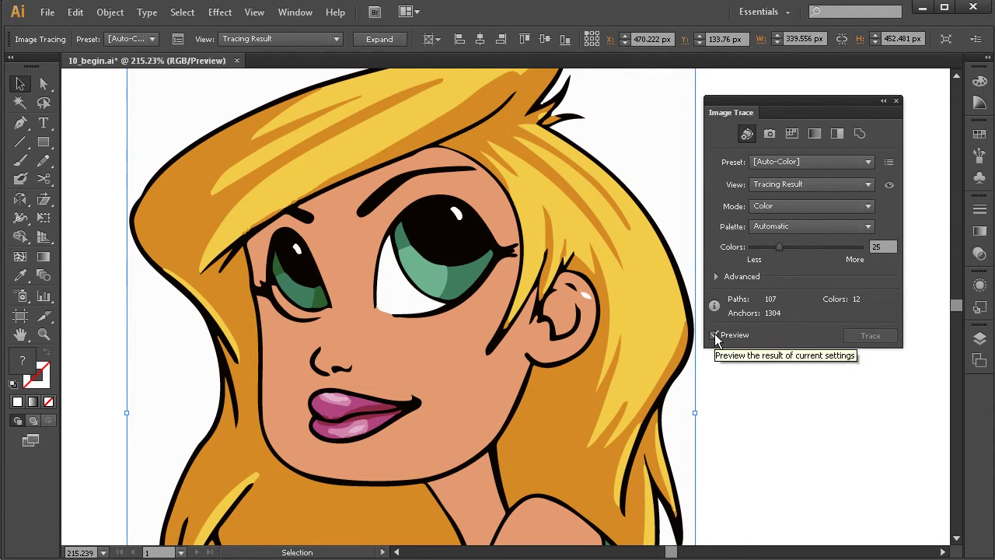
left_click(890, 189)
left_click(889, 188)
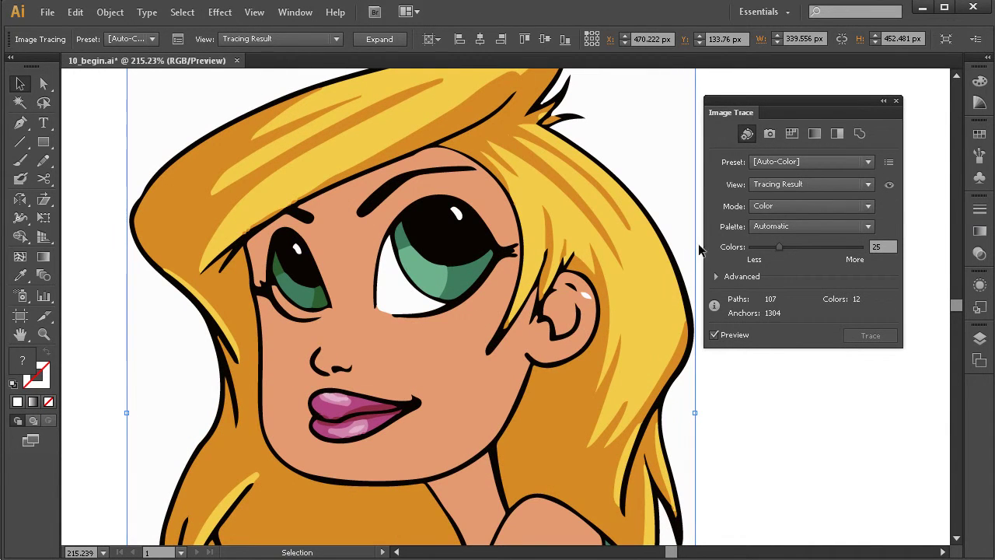
left_click(887, 188)
left_click(887, 186)
- Retrace the portrait with the High Color preset and compare the result with the source image
left_click(769, 134)
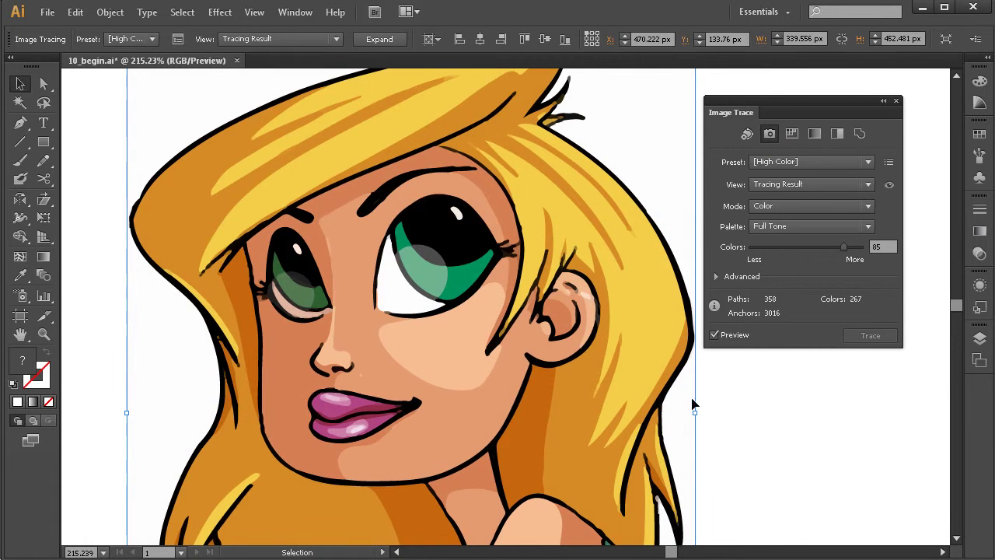
left_click_drag(585, 401, 523, 364)
left_click_drag(543, 405, 568, 366)
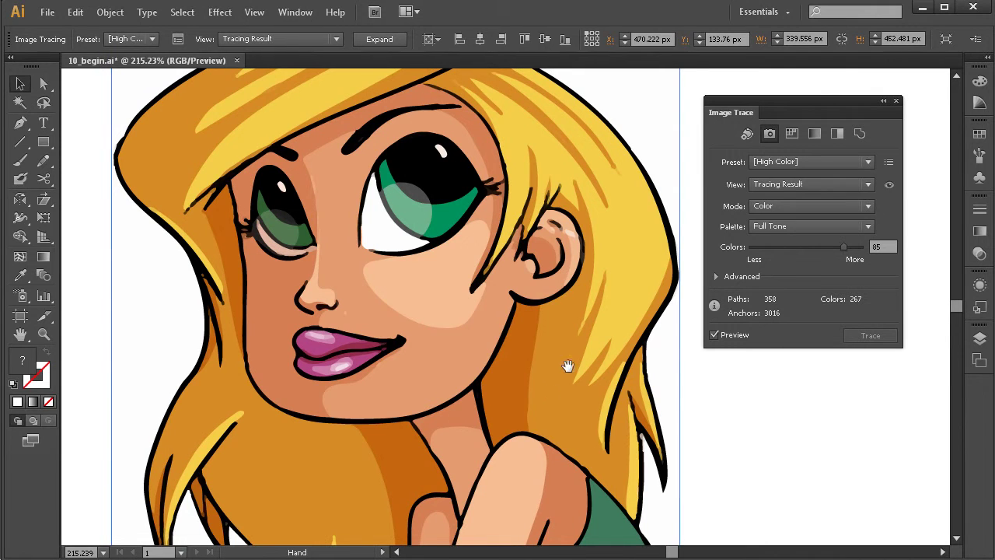
left_click(890, 186)
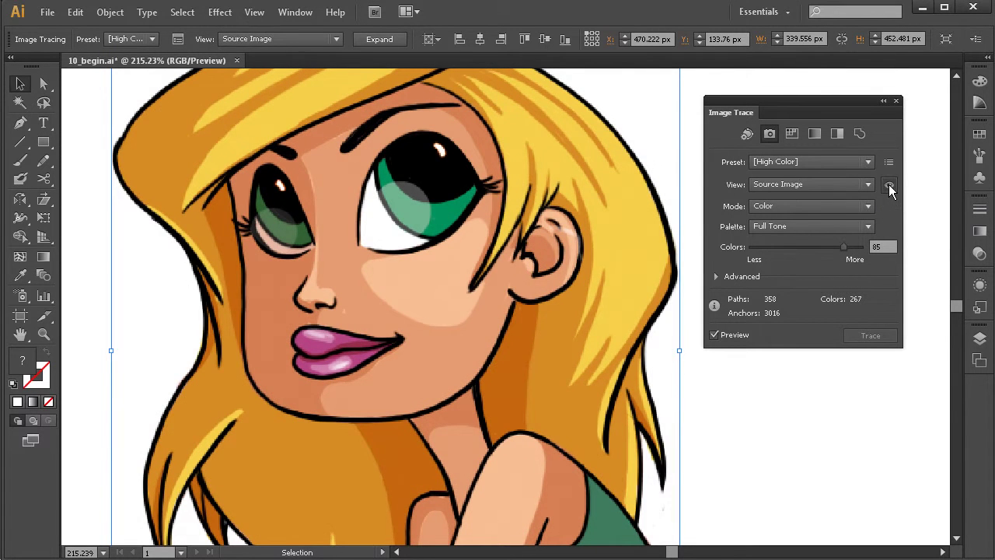
left_click(889, 186)
left_click(888, 187)
- Examine the High Color tracing of the shoulder and arm outlines up close against the source image
left_click_drag(376, 244, 473, 366)
left_click_drag(573, 280, 551, 290)
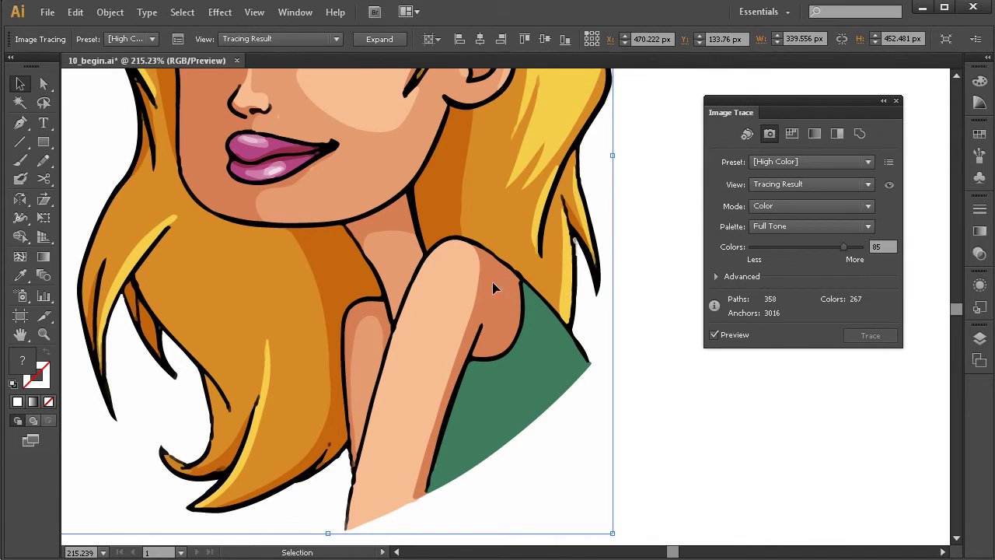
left_click_drag(549, 378, 557, 376)
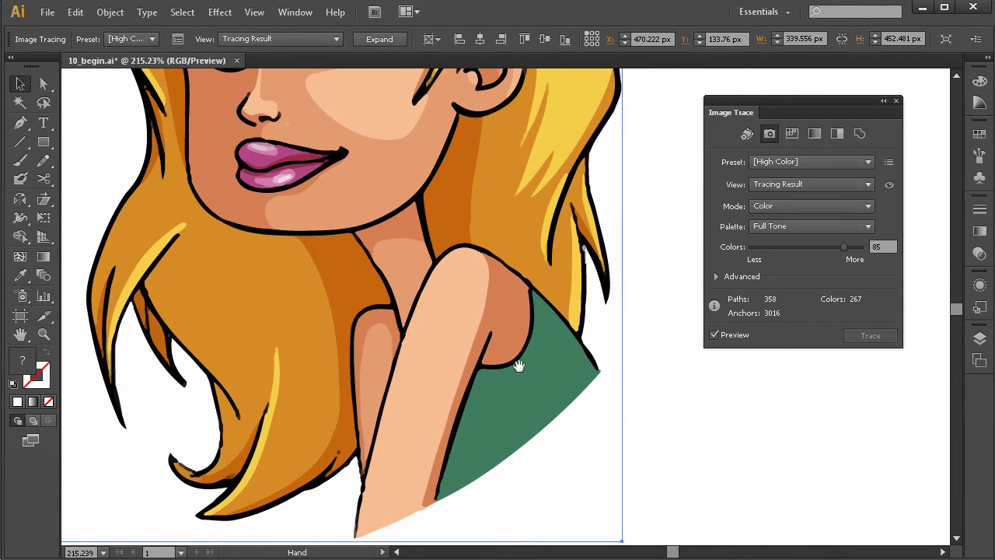
left_click_drag(634, 189, 438, 399)
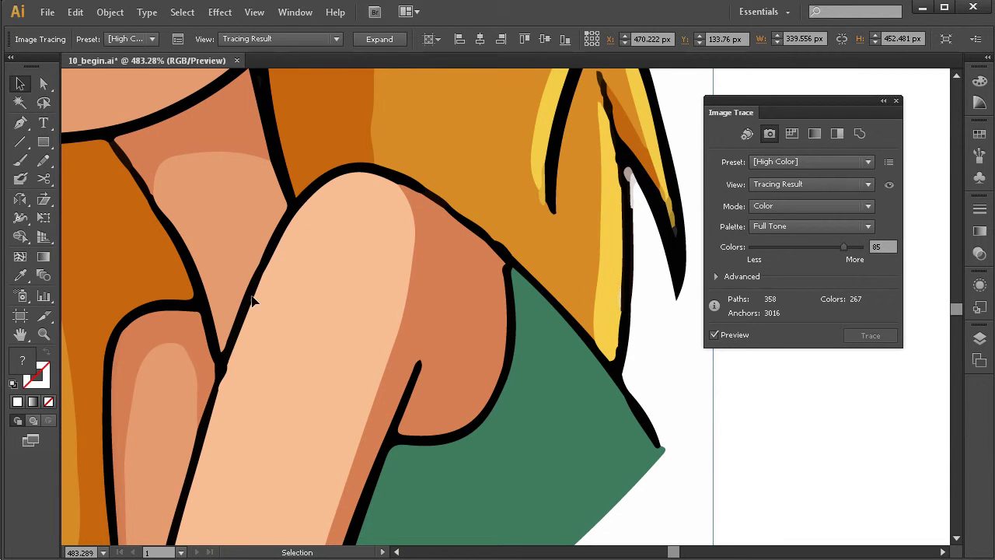
mouse_move(313, 386)
left_mouse_down()
mouse_move(360, 357)
mouse_move(380, 327)
left_mouse_up()
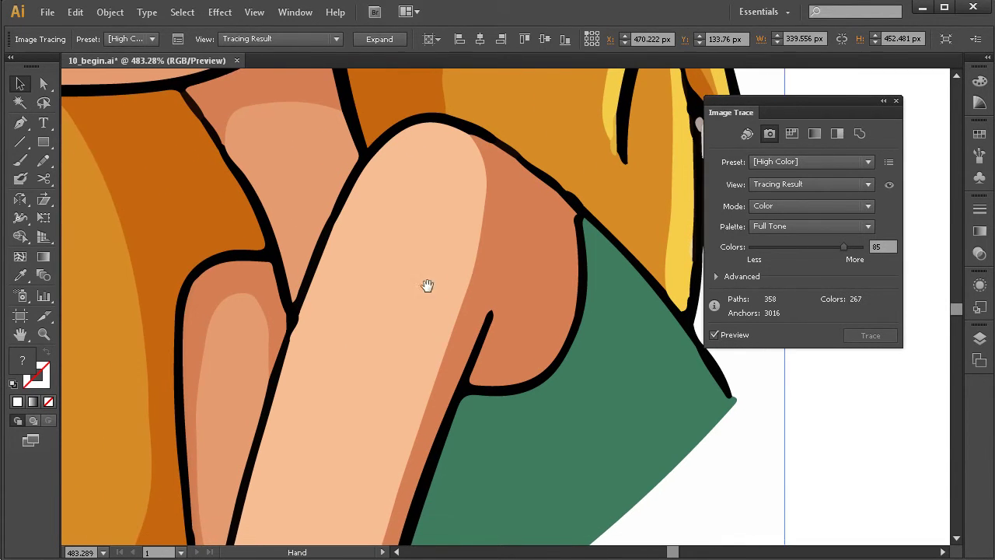
left_click(888, 187)
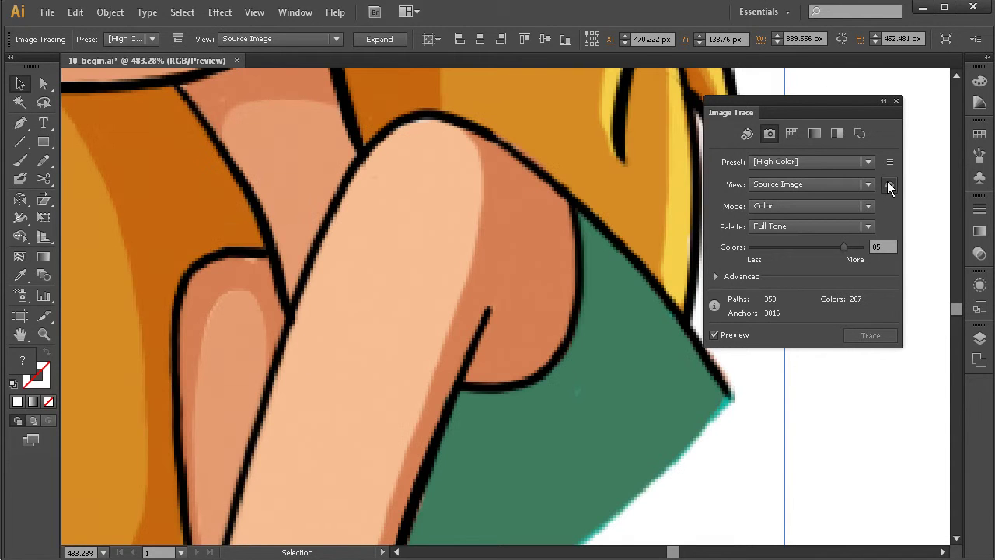
left_click(888, 186)
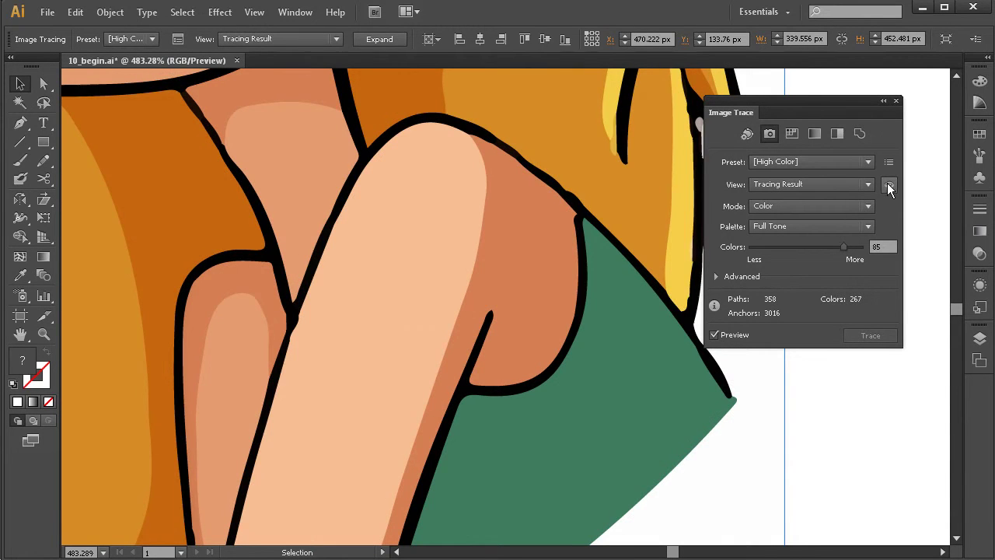
left_click(888, 187)
- Retrace the portrait with the Low Color preset
left_click_drag(558, 275, 600, 344)
key("ctrl+minus")
key("ctrl+minus")
key("ctrl+minus")
key("ctrl+minus")
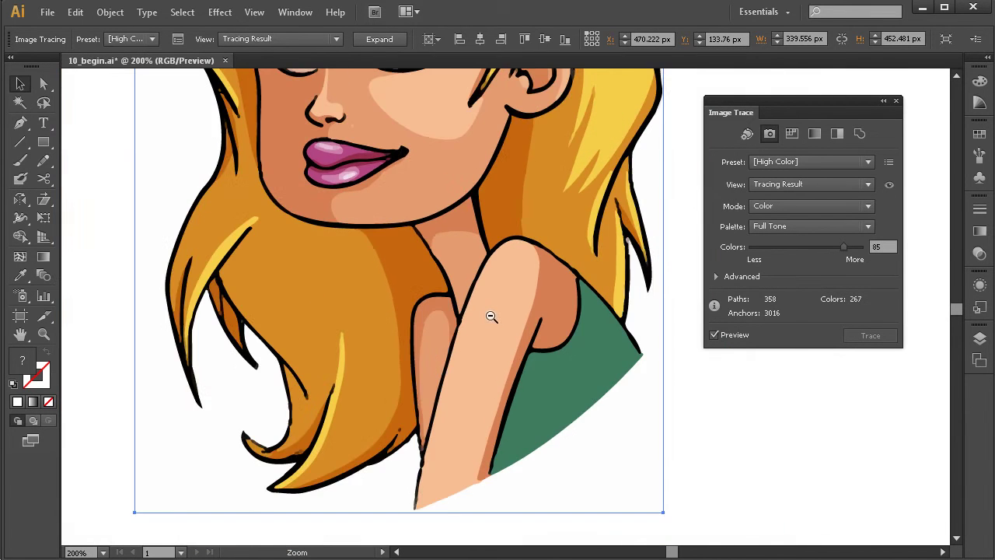
key("ctrl+plus")
scroll(493, 309, "up", 3)
key("ctrl+minus")
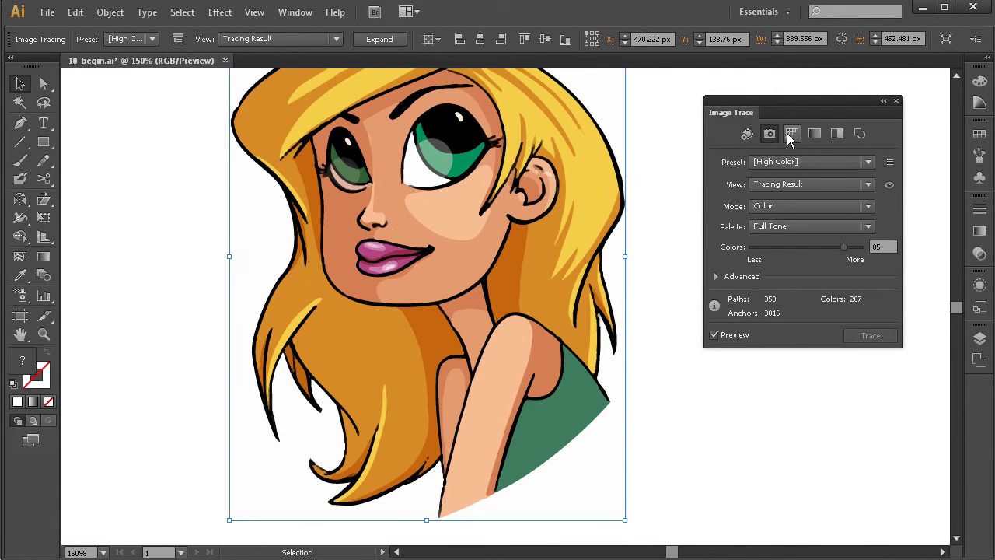
left_click(788, 133)
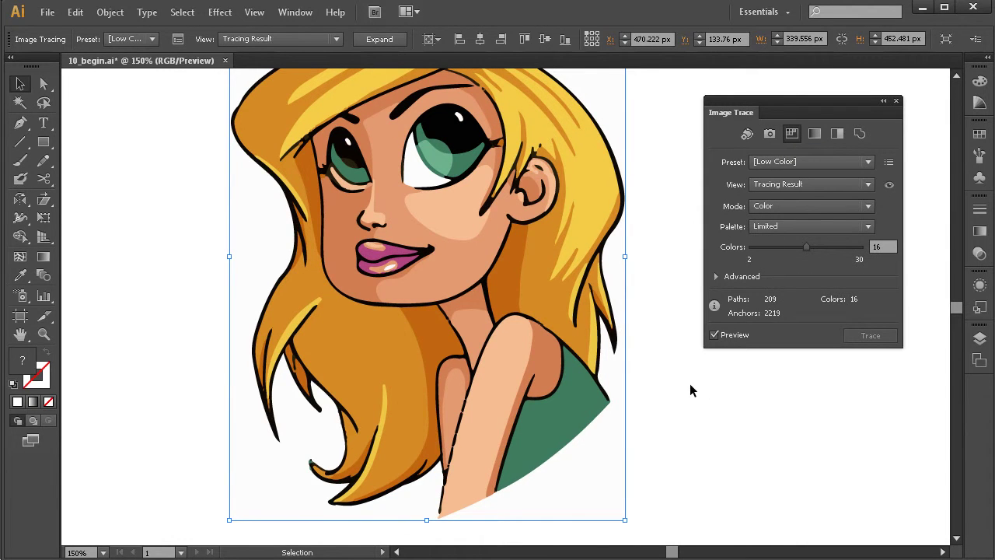
- Inspect the Low Color tracing at the lips and along the arm's outline
left_click_drag(512, 305, 511, 373)
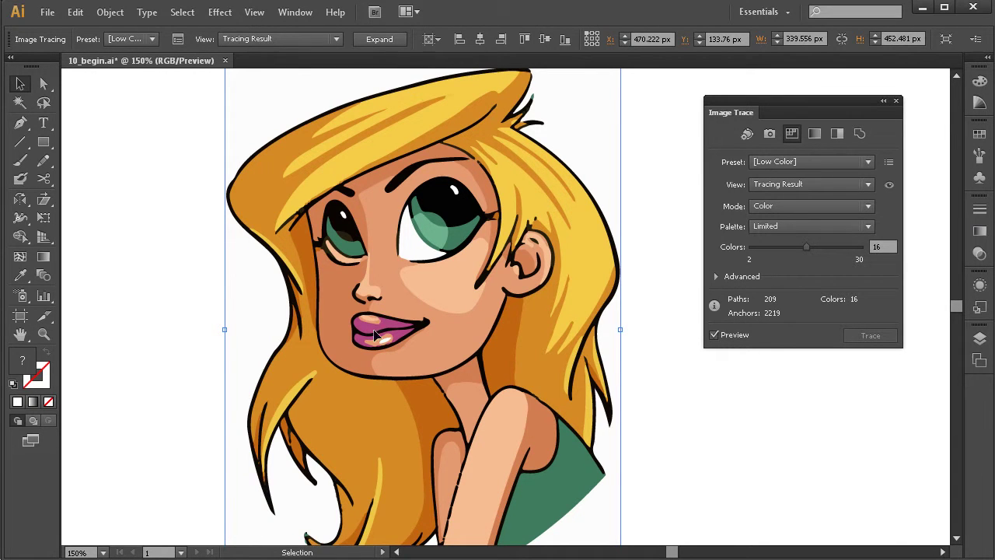
left_click_drag(575, 373, 500, 349)
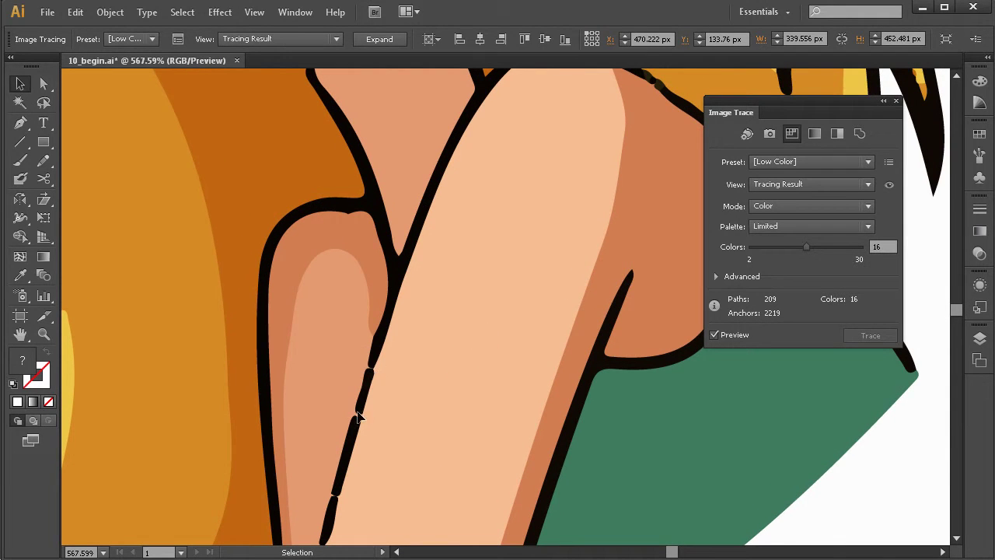
left_click_drag(525, 344, 540, 434)
left_click(558, 308, "alt")
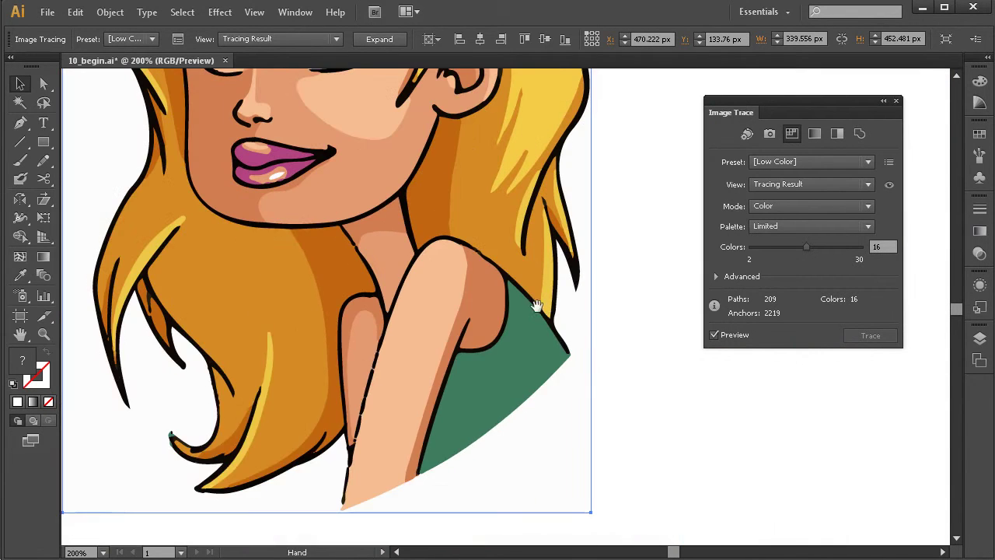
- Retrace the portrait with the High Fidelity Photo preset
scroll(562, 373, "up", 3)
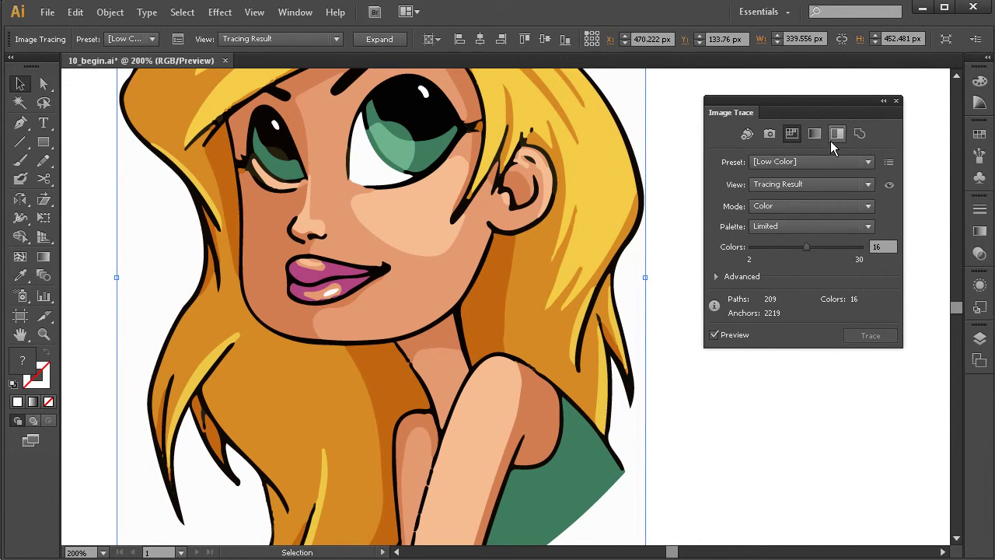
left_click(866, 163)
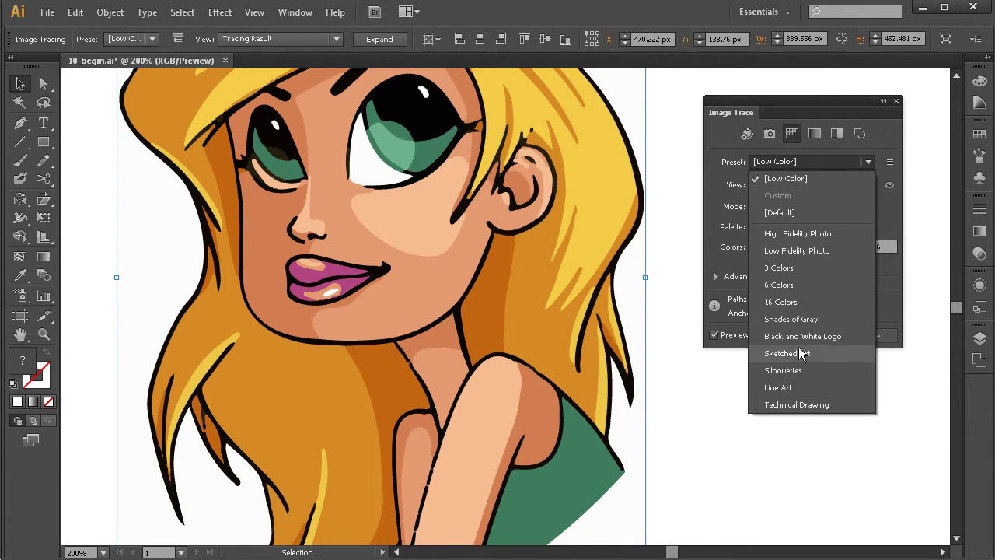
left_click(813, 235)
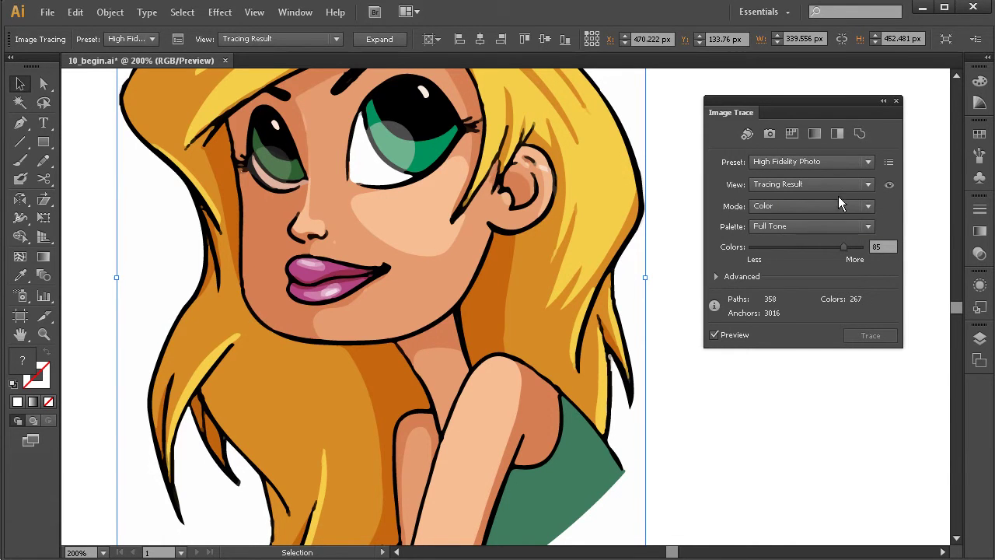
- Retrace the portrait with the Low Fidelity Photo preset and check the resulting face, hair and arm
left_click(867, 162)
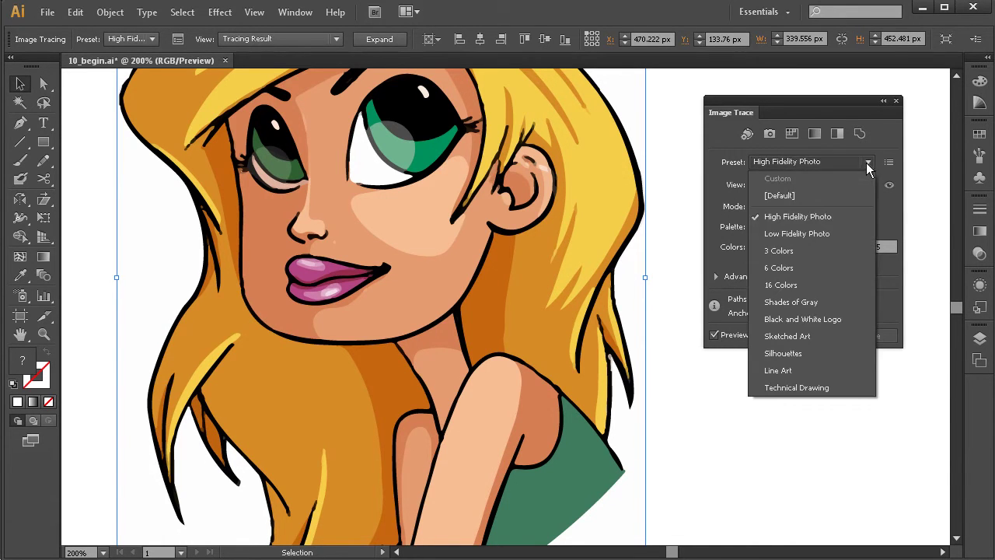
left_click(789, 234)
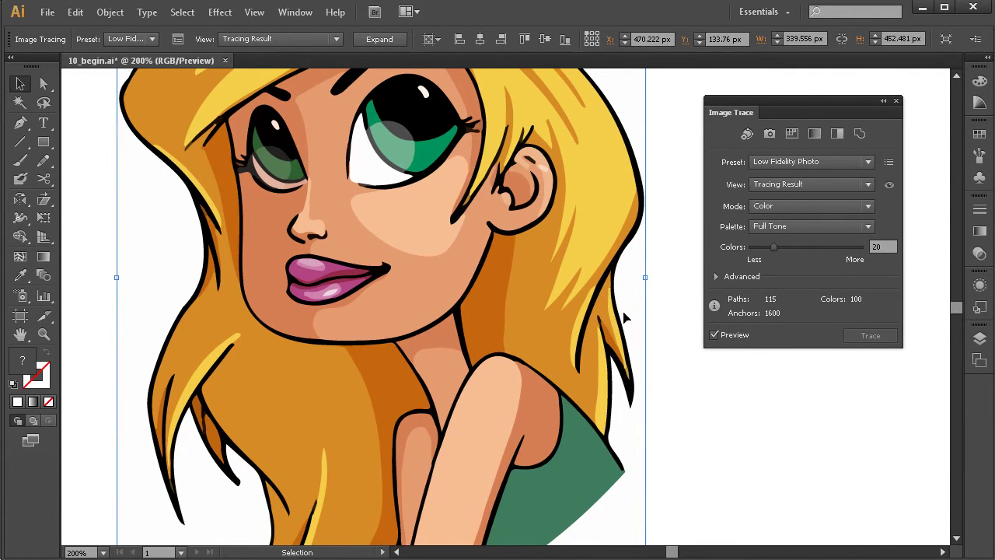
scroll(536, 401, "down", 3)
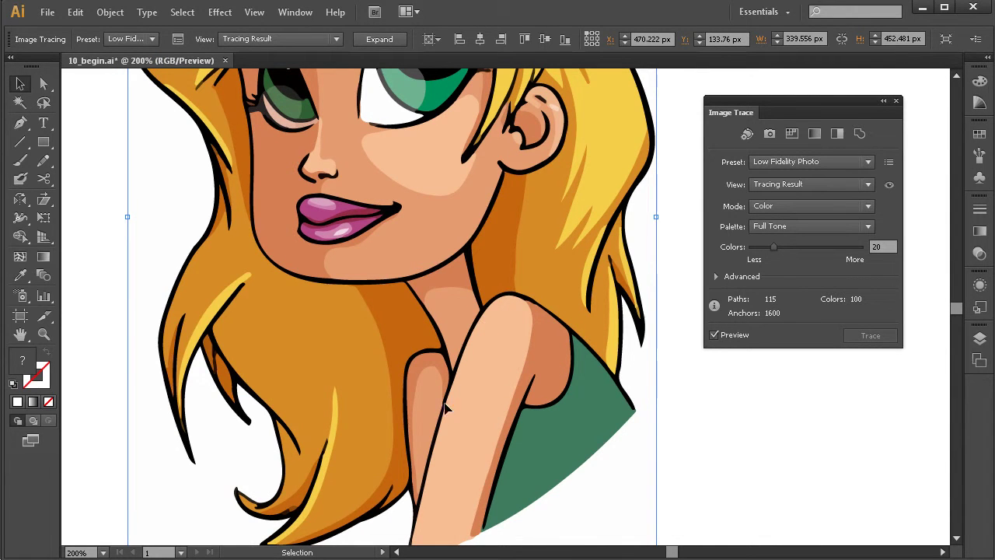
scroll(466, 385, "up", 3)
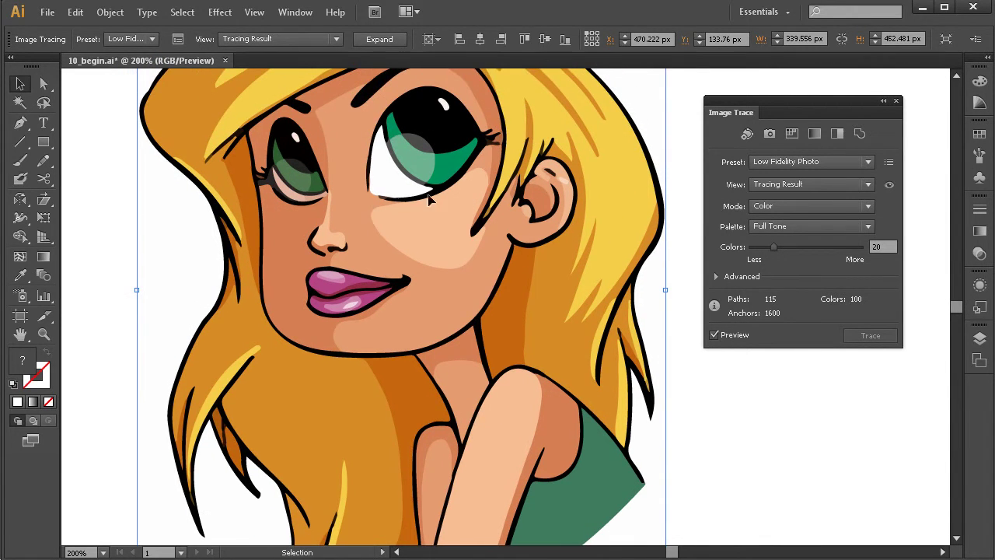
scroll(420, 256, "up", 2)
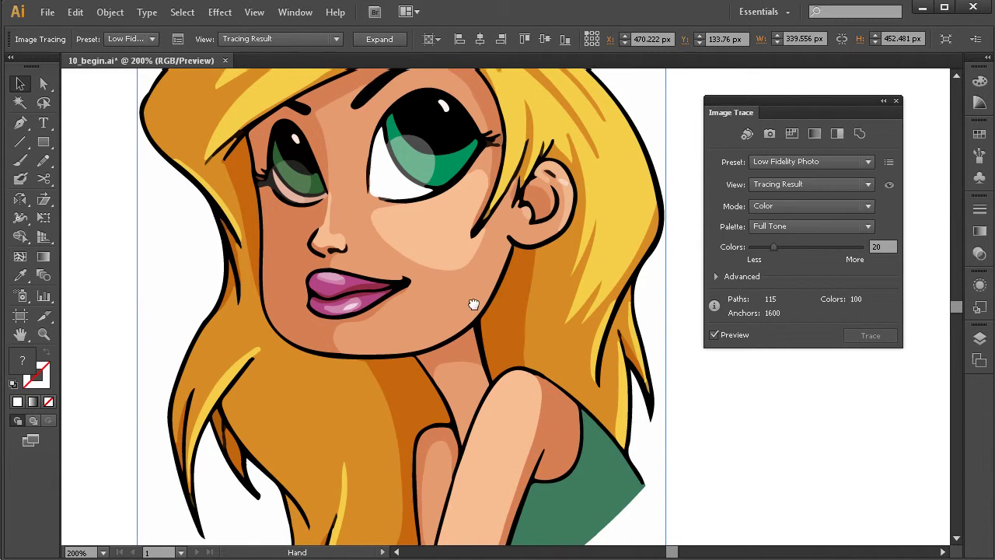
scroll(478, 329, "down", 1)
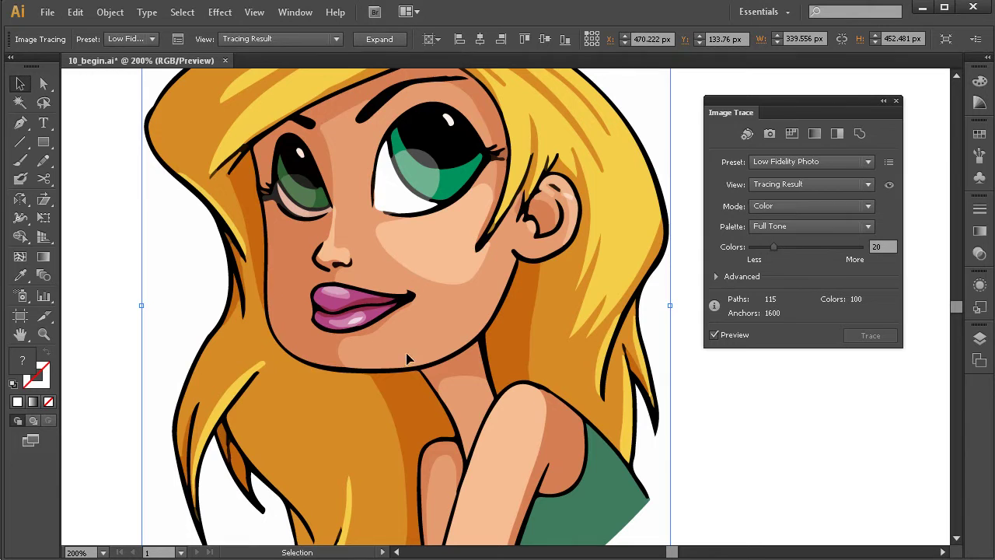
- Compare the tracing with the High Fidelity Photo preset, ending on the Low Fidelity Photo preset
left_click(807, 162)
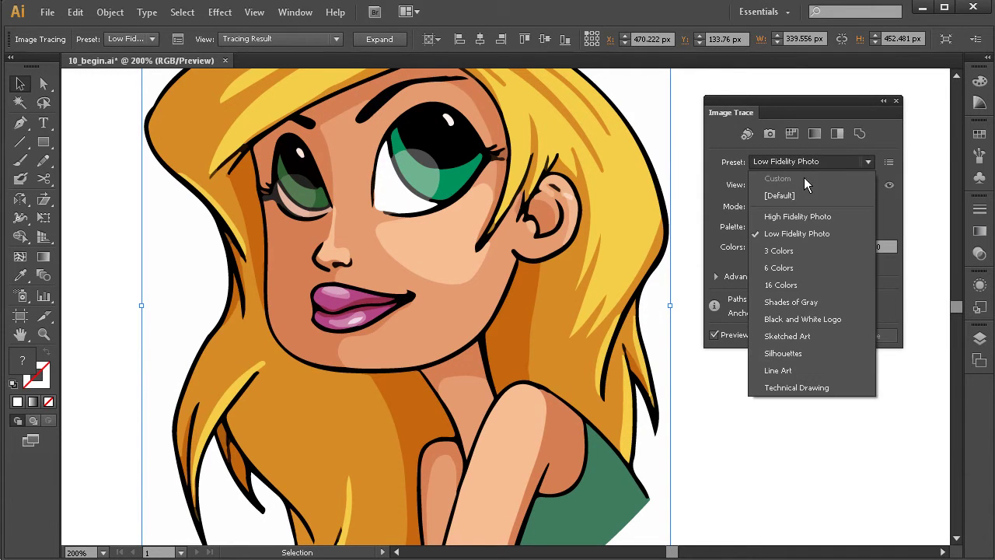
left_click(801, 217)
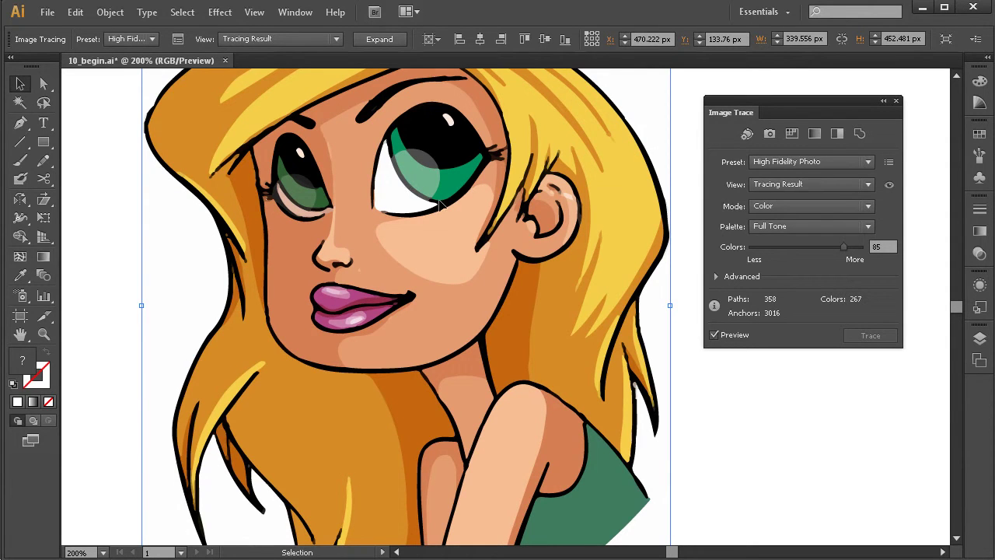
left_click(801, 161)
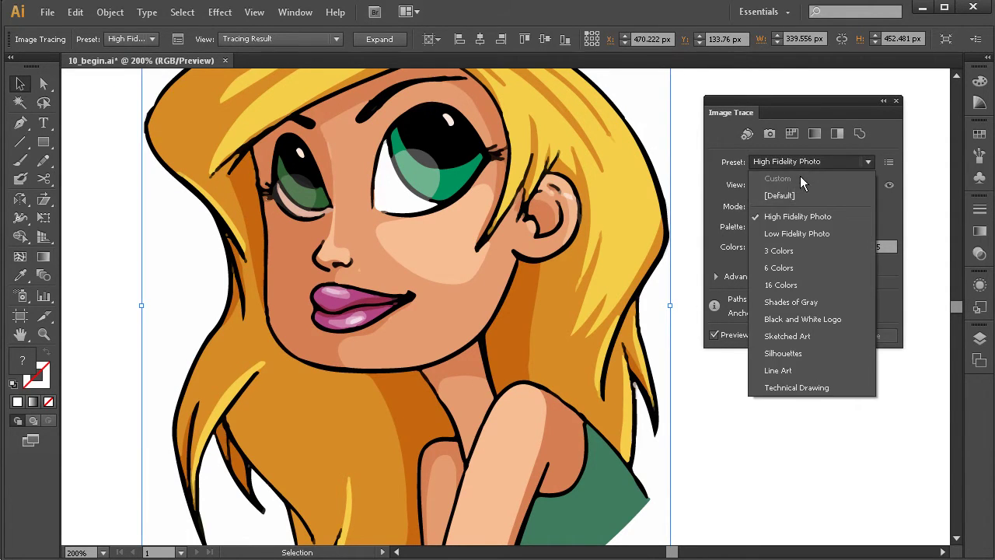
left_click(804, 233)
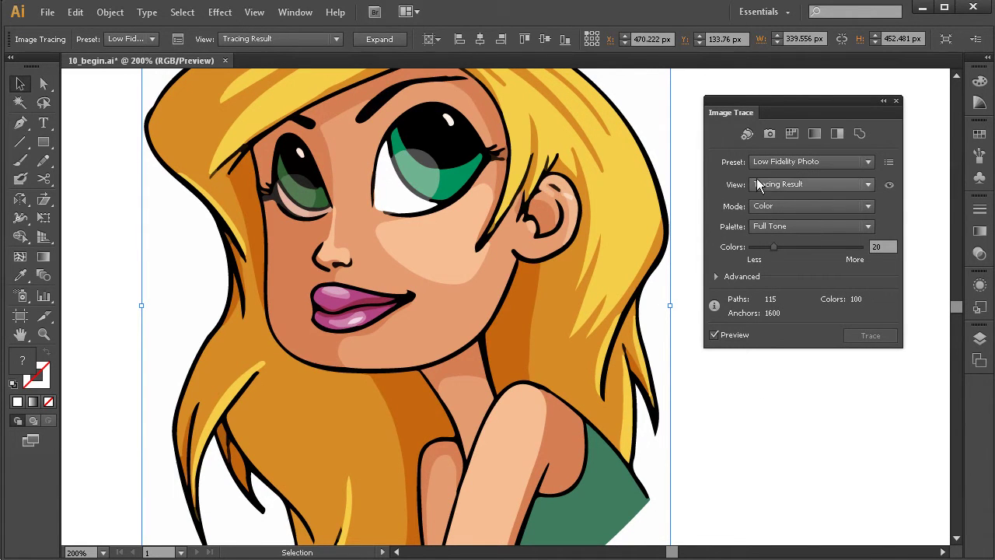
left_click(867, 185)
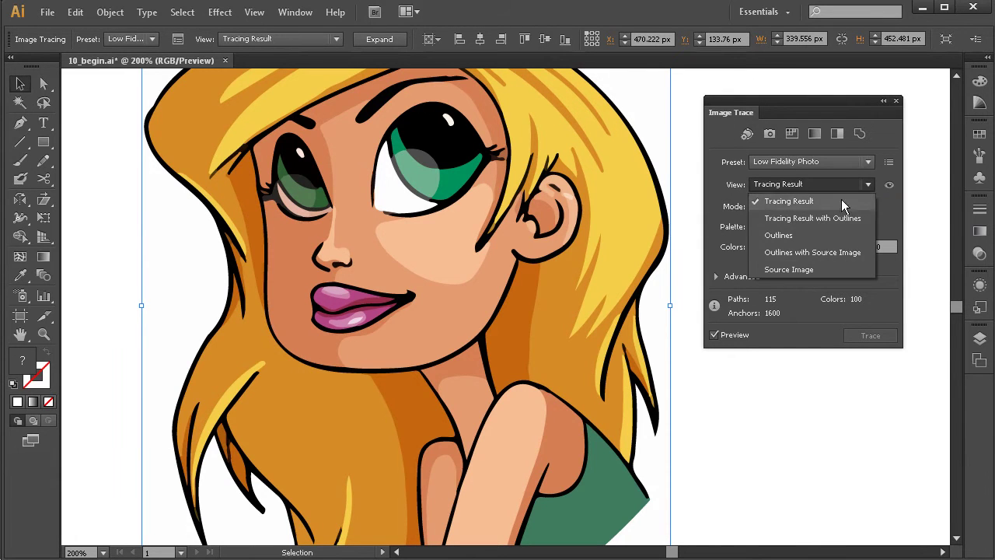
left_click(886, 216)
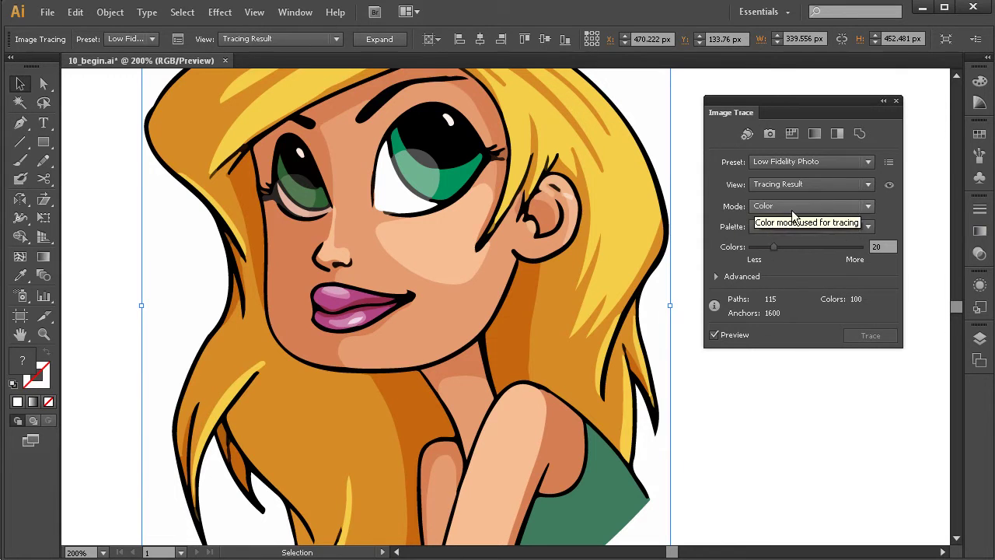
left_click(866, 207)
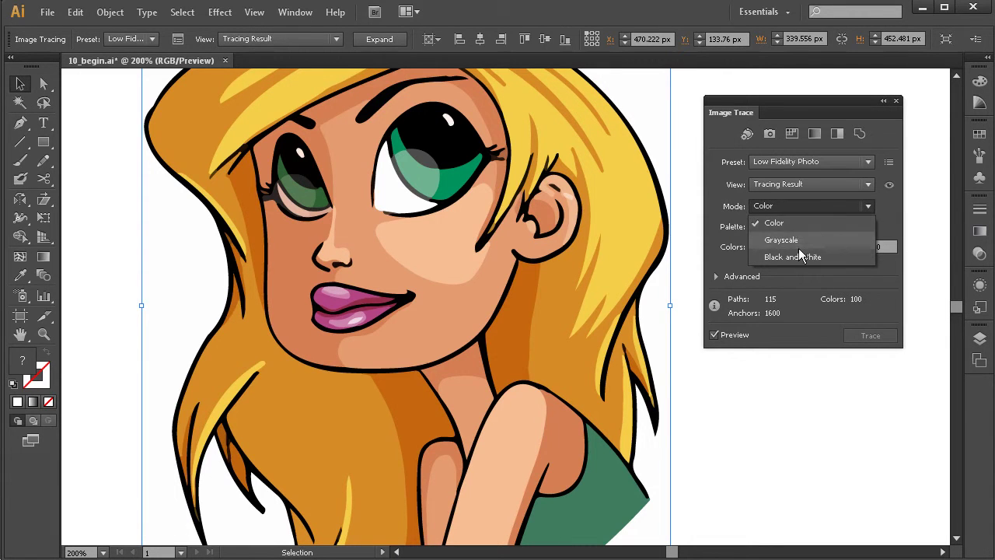
left_click(882, 213)
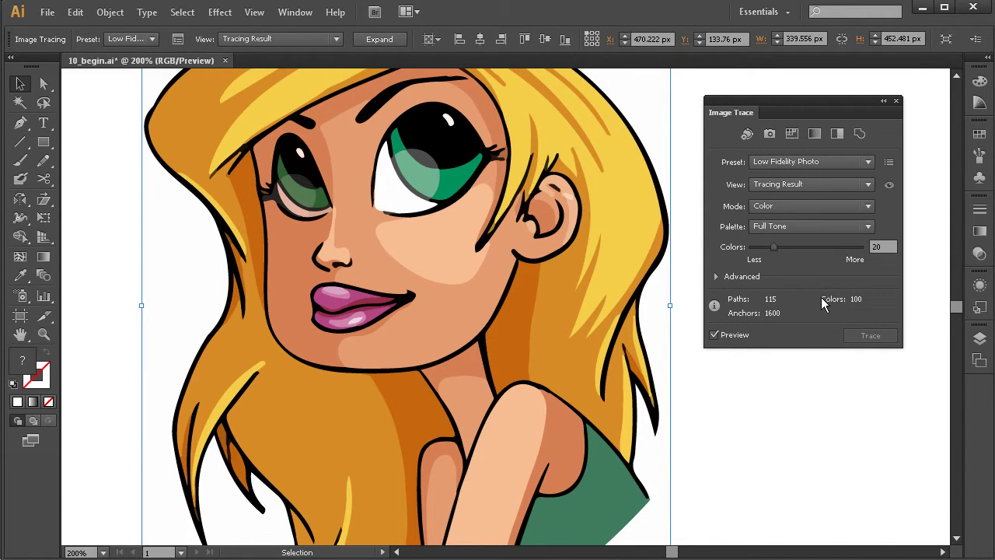
- Expand the advanced tracing options and set the tracing method to Abutting
left_click(716, 278)
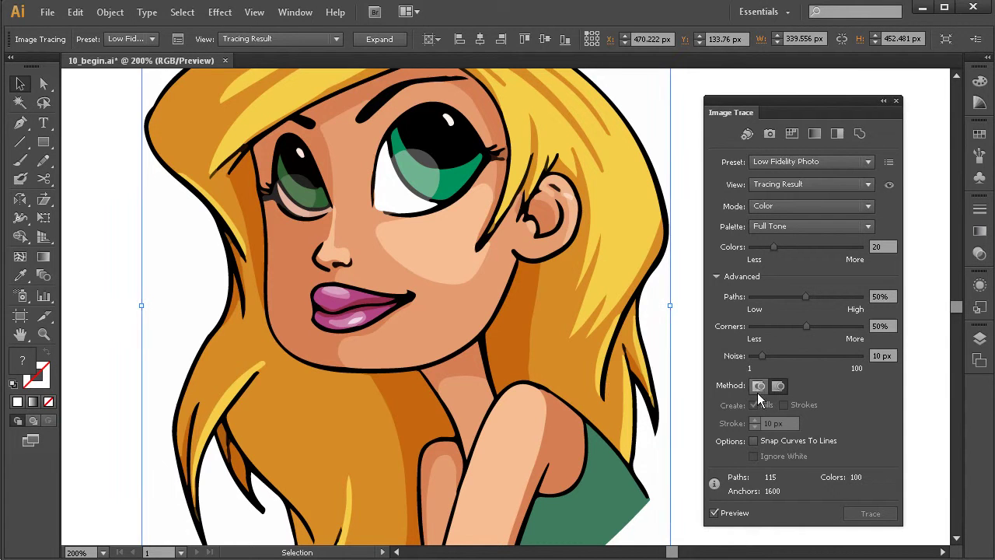
left_click(779, 385)
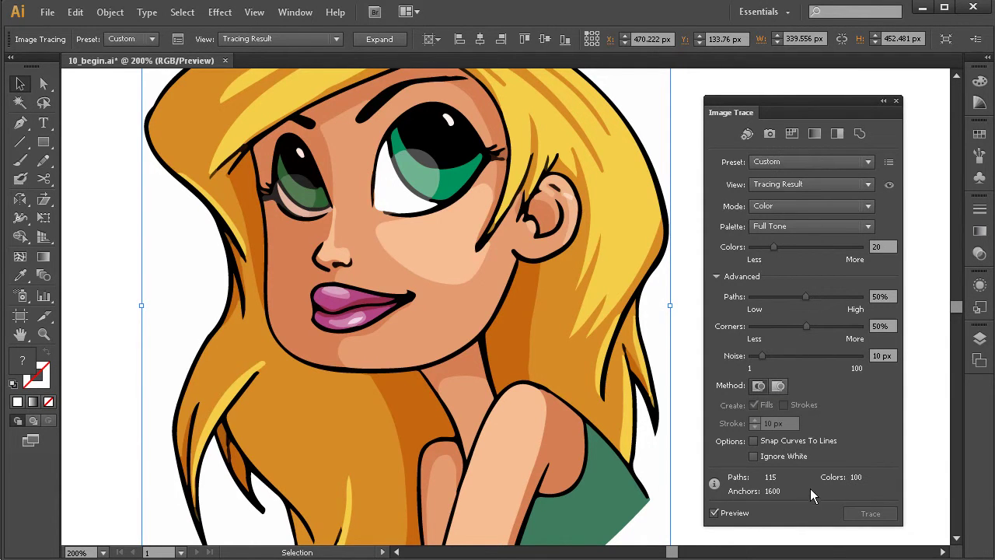
left_click_drag(555, 333, 544, 405)
key("ctrl+minus")
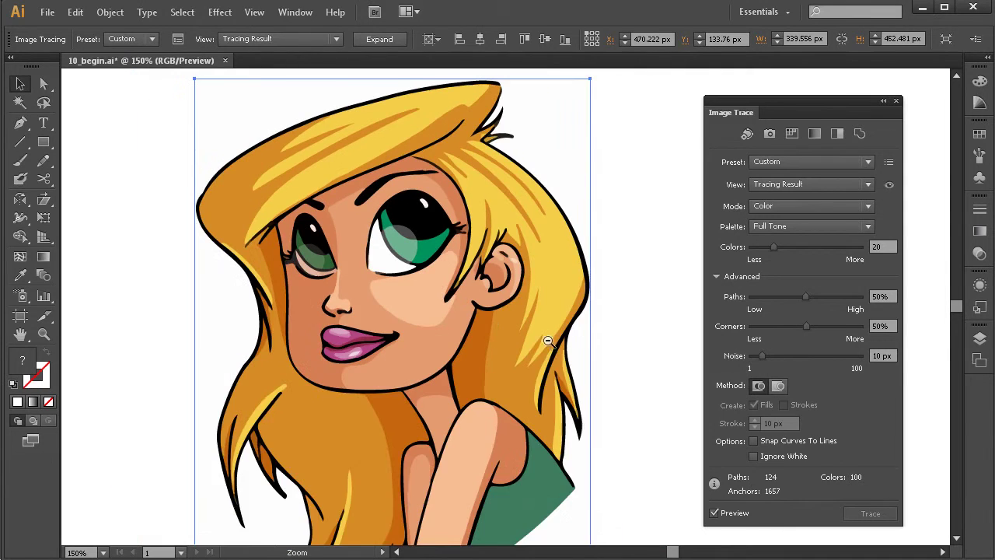
left_click_drag(531, 345, 539, 375)
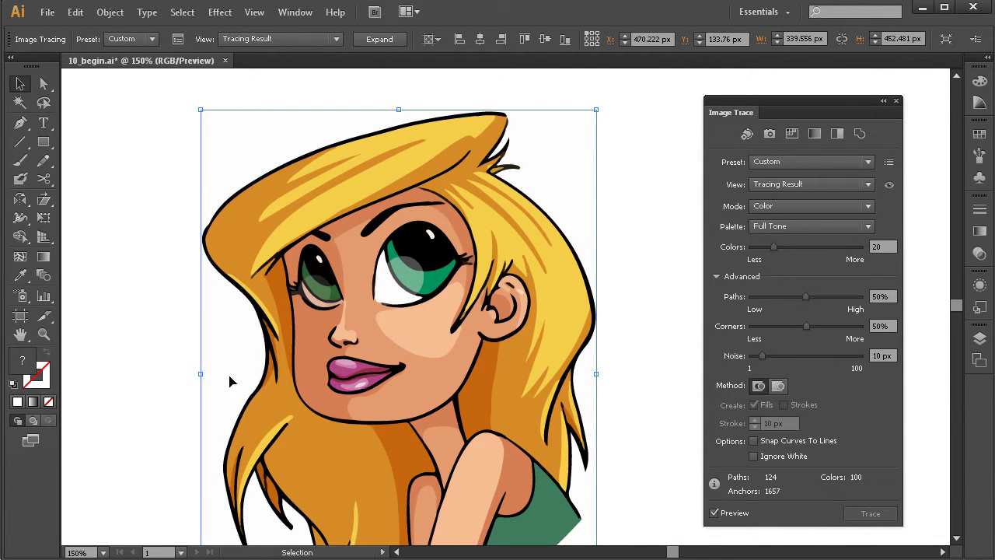
scroll(268, 439, "down", 4)
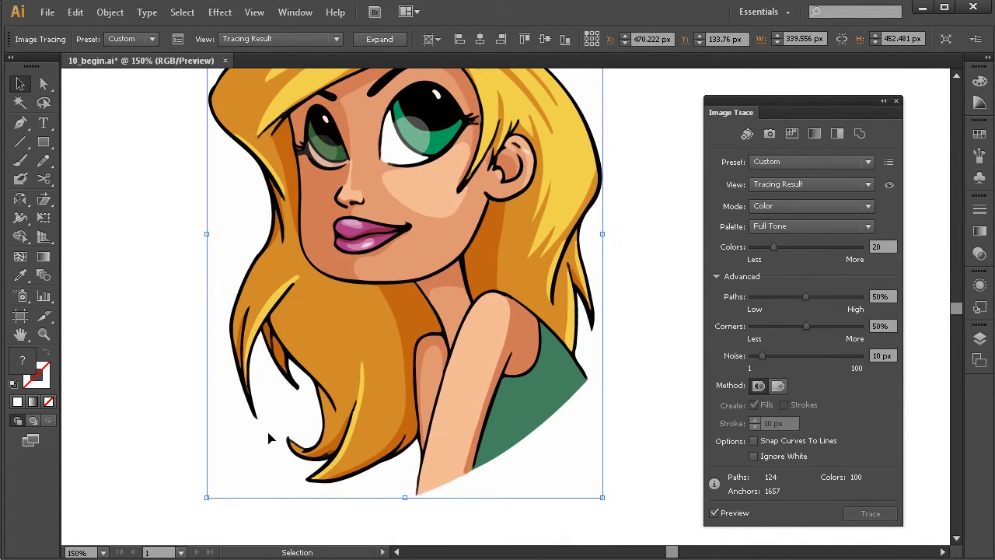
- Set the tracing to ignore white, expand it into editable vector paths and close the Image Trace settings
left_click(754, 456)
left_click(394, 40)
scroll(554, 229, "up", 3)
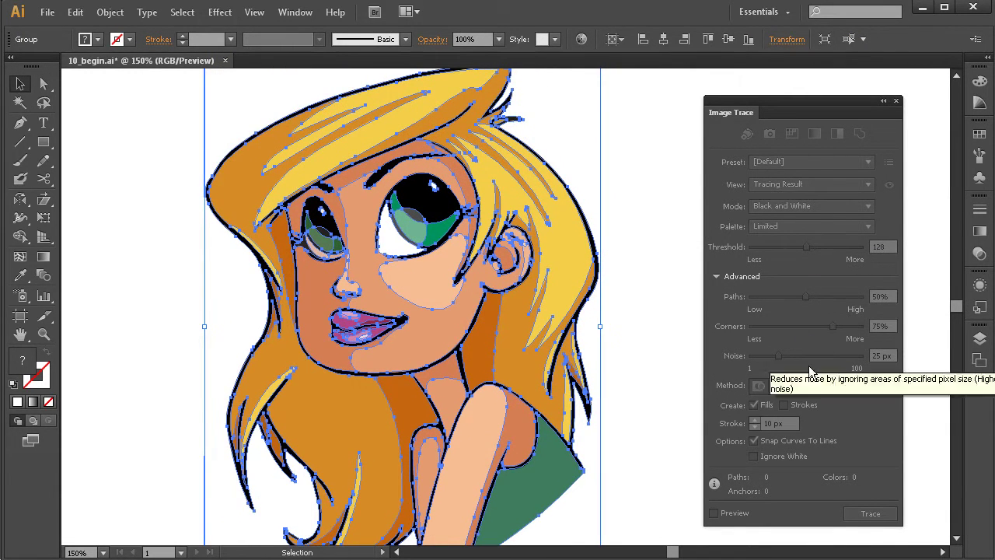
left_click(897, 104)
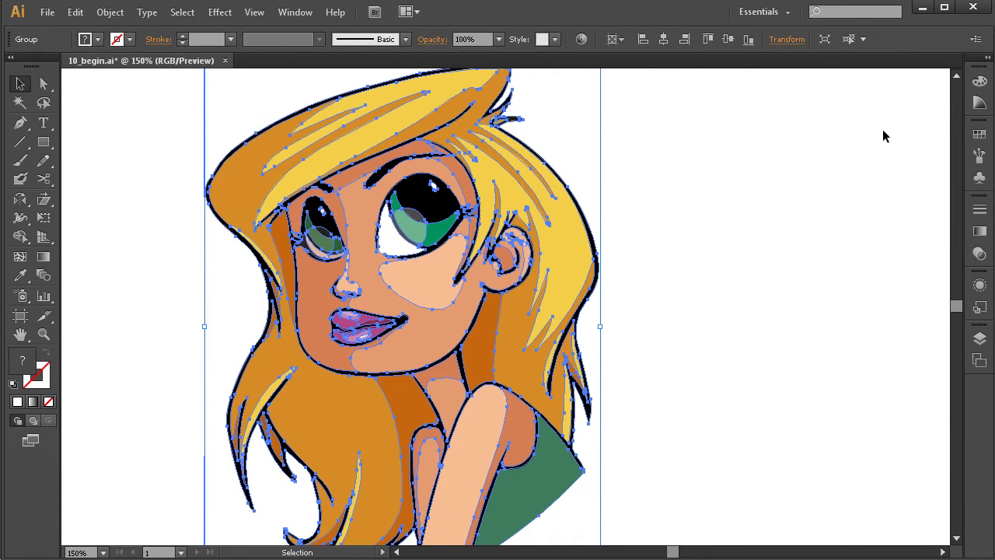
- Show the Appearance attributes, ungroup the expanded portrait into separate paths and deselect everything
left_click_drag(510, 333, 530, 305)
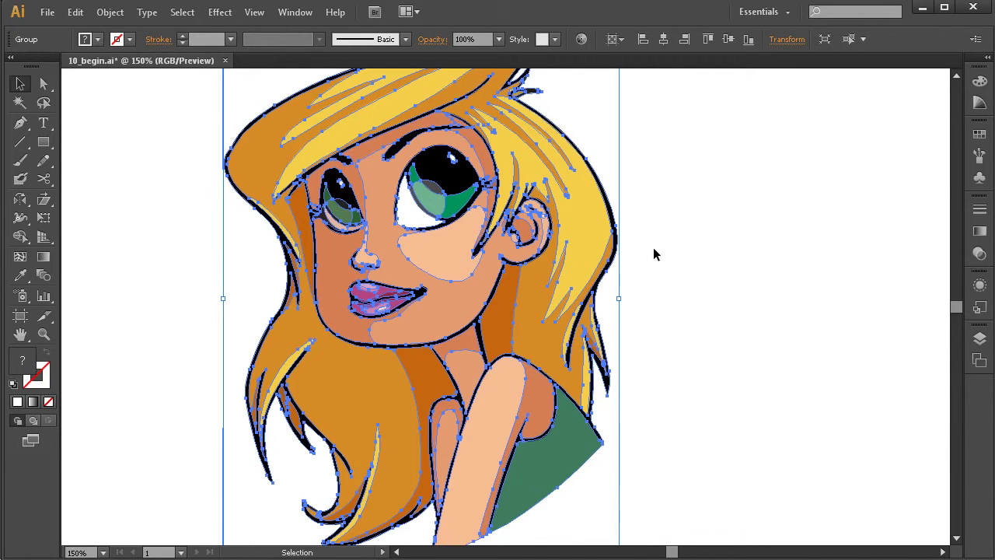
left_click(979, 284)
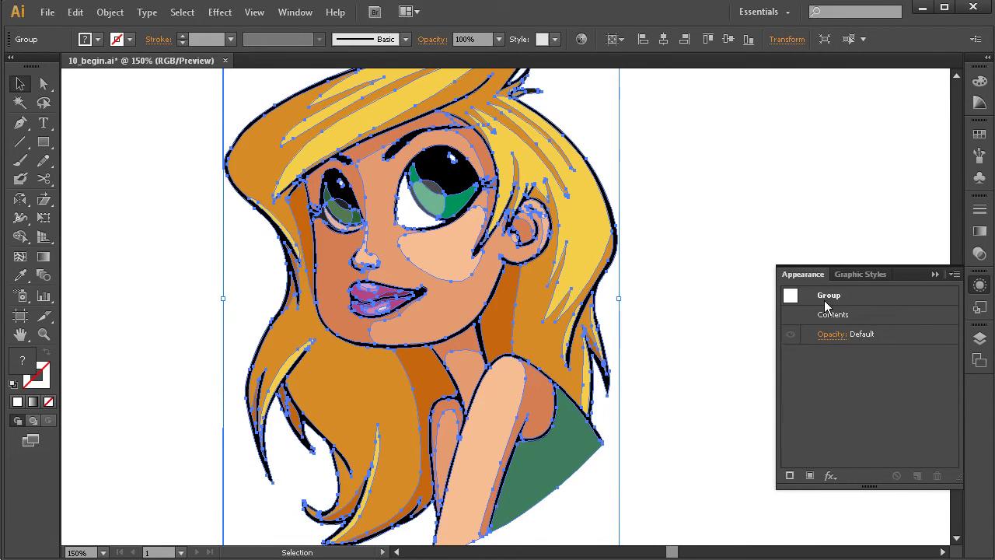
left_click(514, 310, "ctrl+alt")
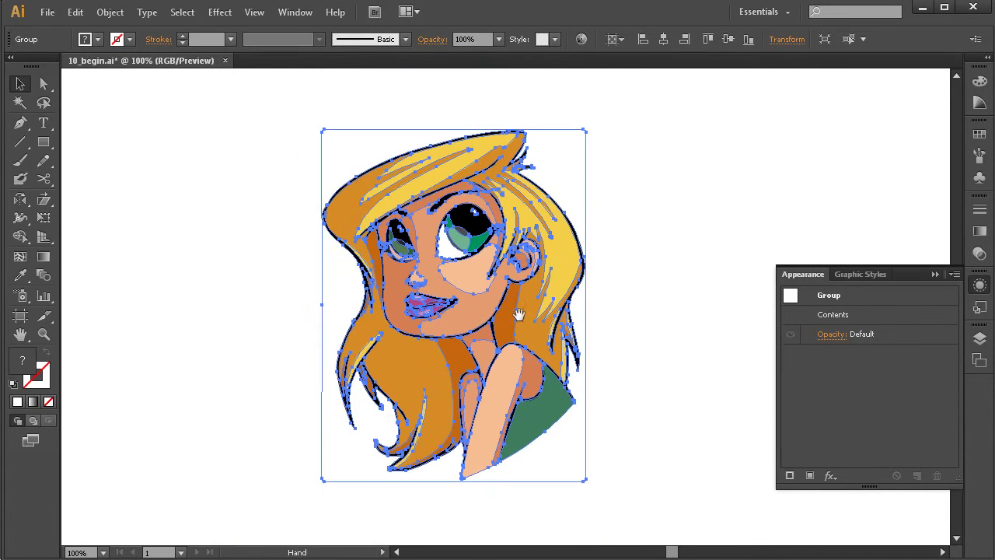
left_click(573, 310)
left_click(579, 203)
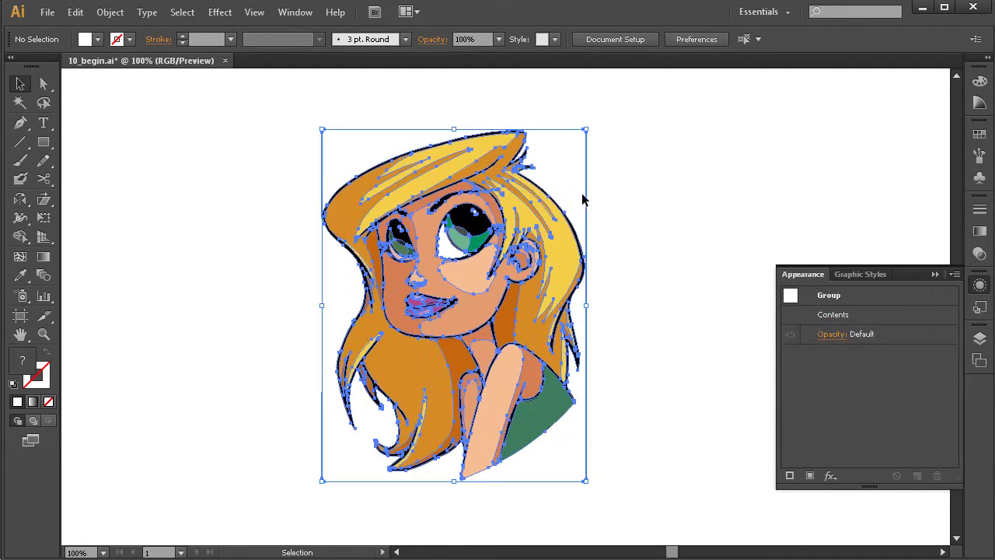
key("ctrl")
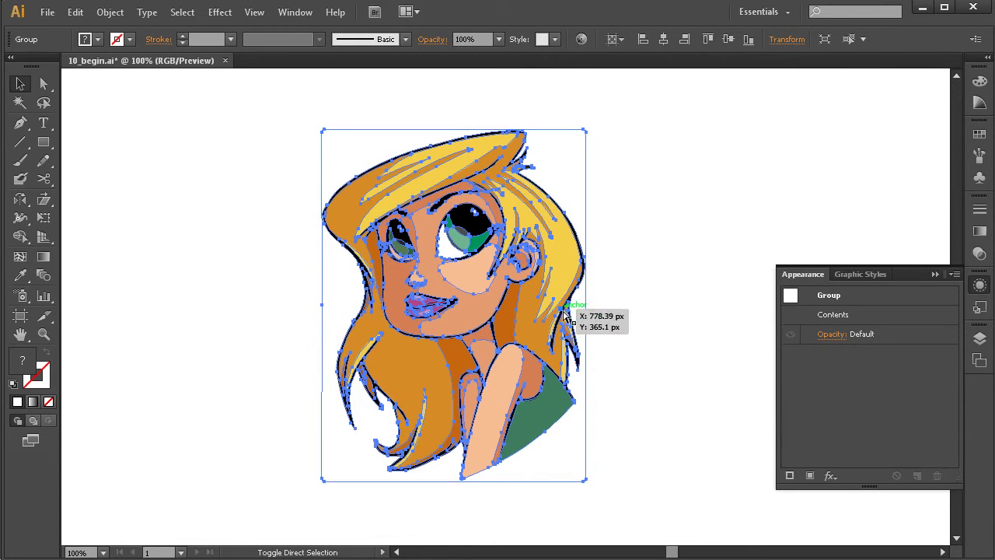
key("ctrl+a")
left_click(592, 243)
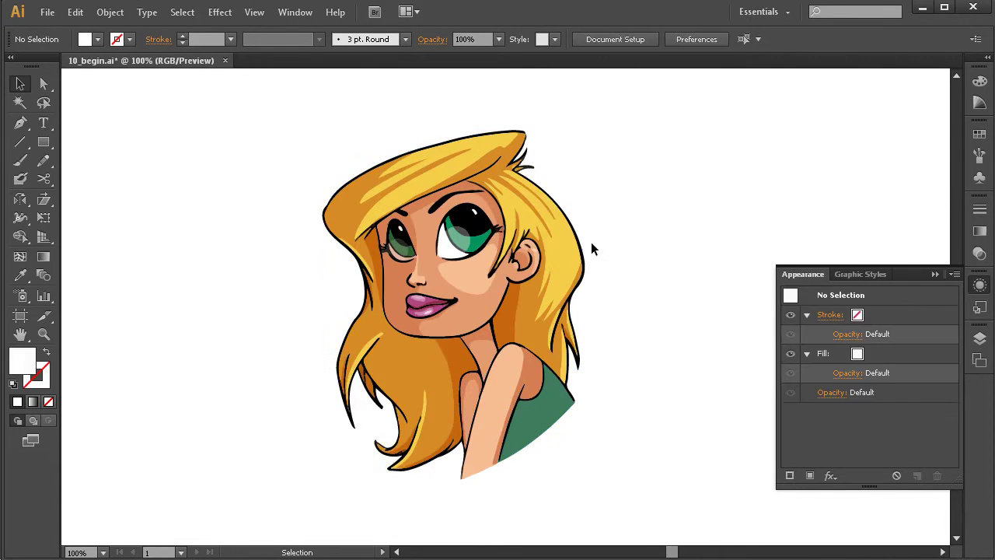
- Move the unfilled background compound path up and to the right of the portrait, and deselect it
left_click_drag(585, 172, 715, 167)
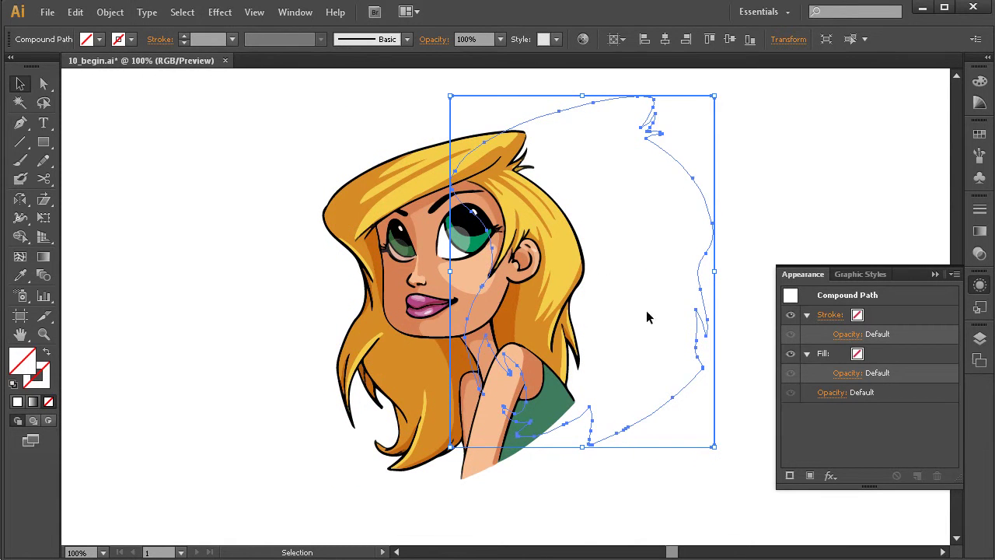
left_click(644, 421)
- Try moving the yellow hair shape beside the ear away from the head, undo the move and deselect the shape
left_click_drag(575, 196, 625, 217)
left_click(622, 160)
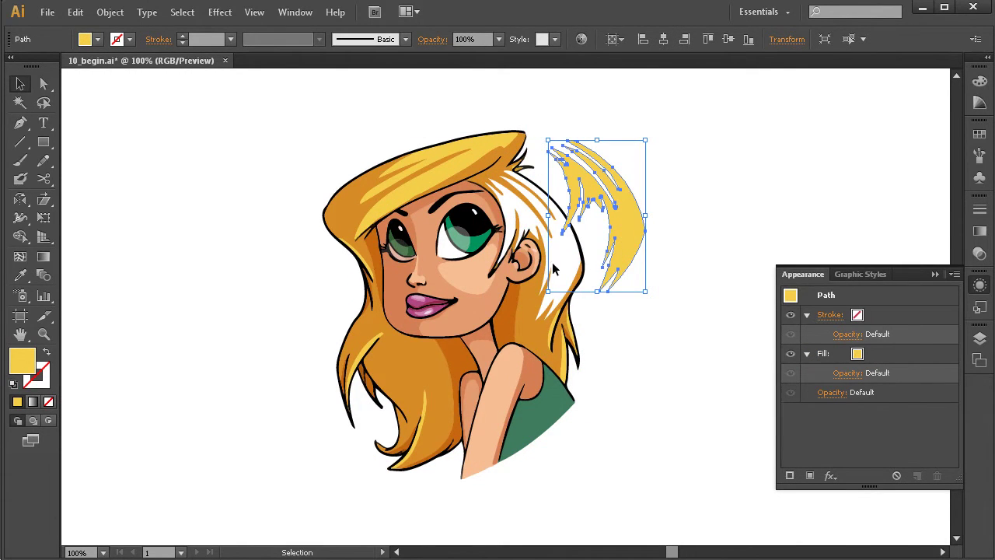
left_click_drag(506, 220, 534, 295)
key("ctrl+z")
left_click_drag(529, 329, 528, 293)
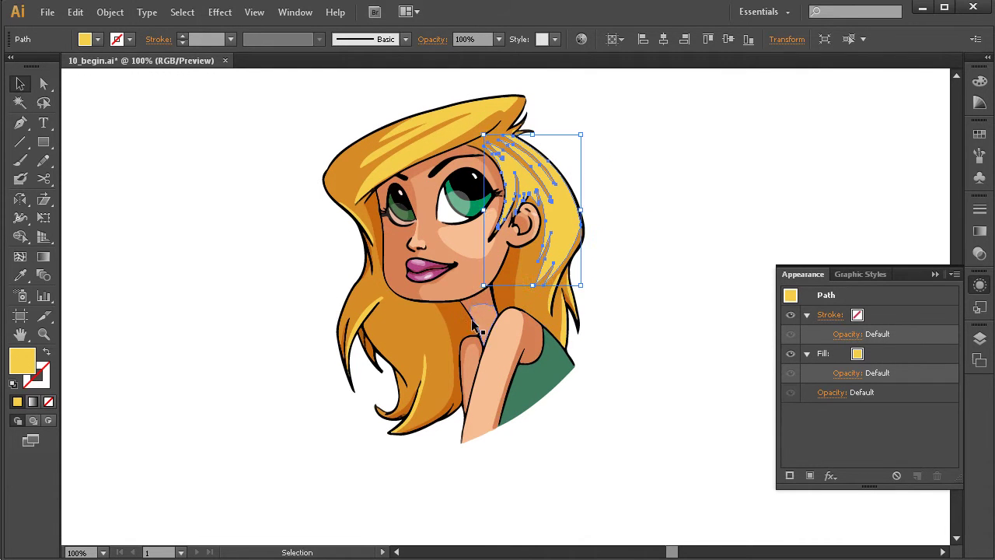
left_click_drag(666, 99, 345, 424)
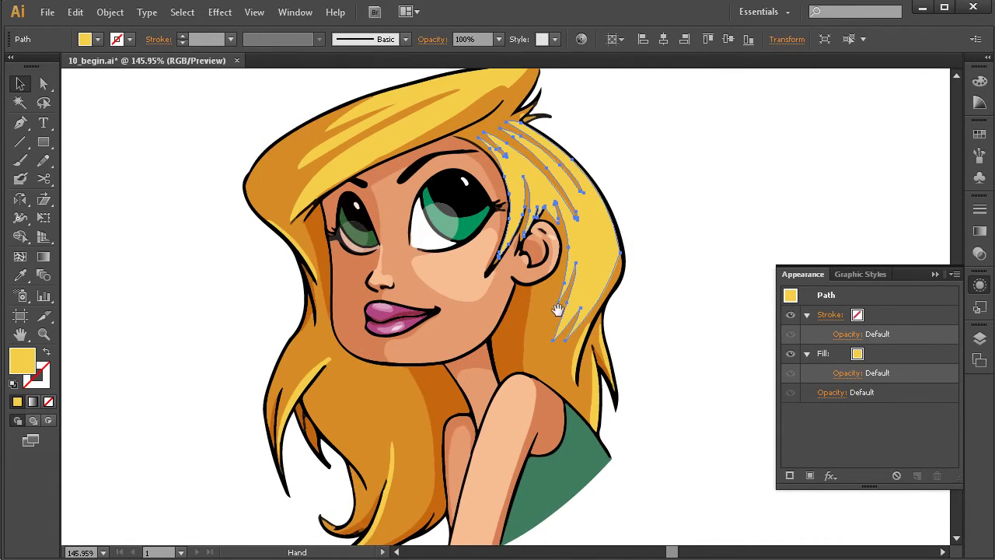
left_click_drag(558, 311, 551, 292)
left_click(670, 262)
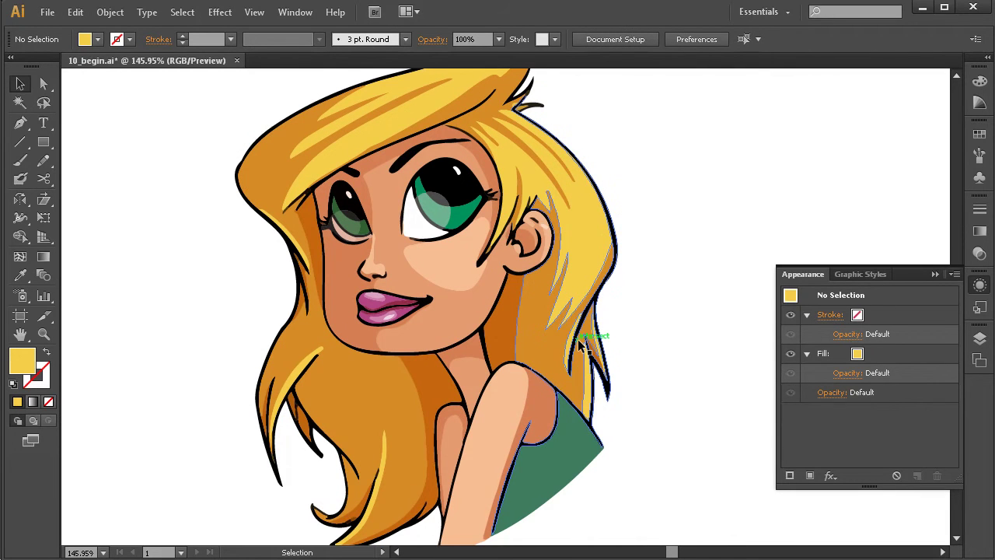